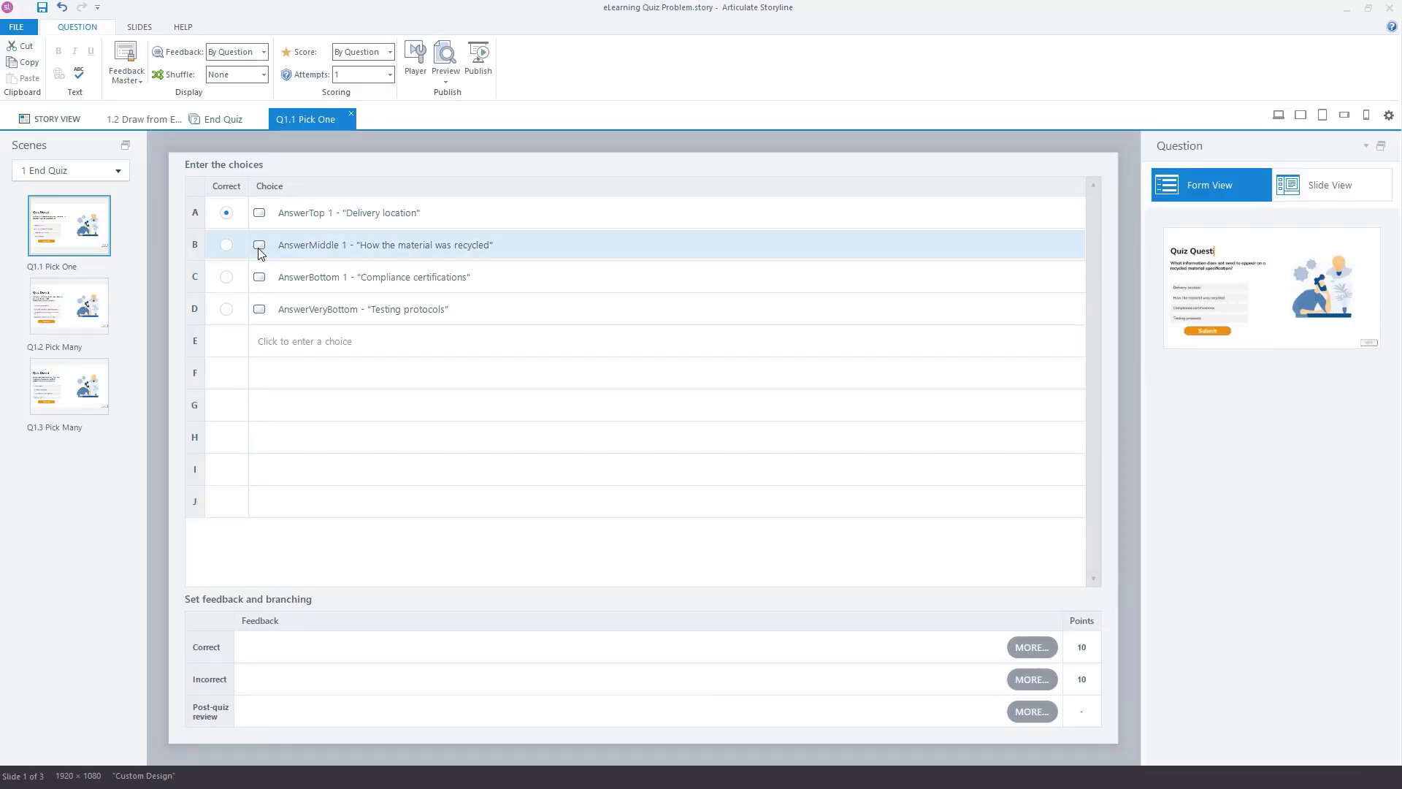
Step: Switch the Q1.1 Pick One question from Form View to Slide View
{"action": "left_click", "coordinate": [1312, 195]}
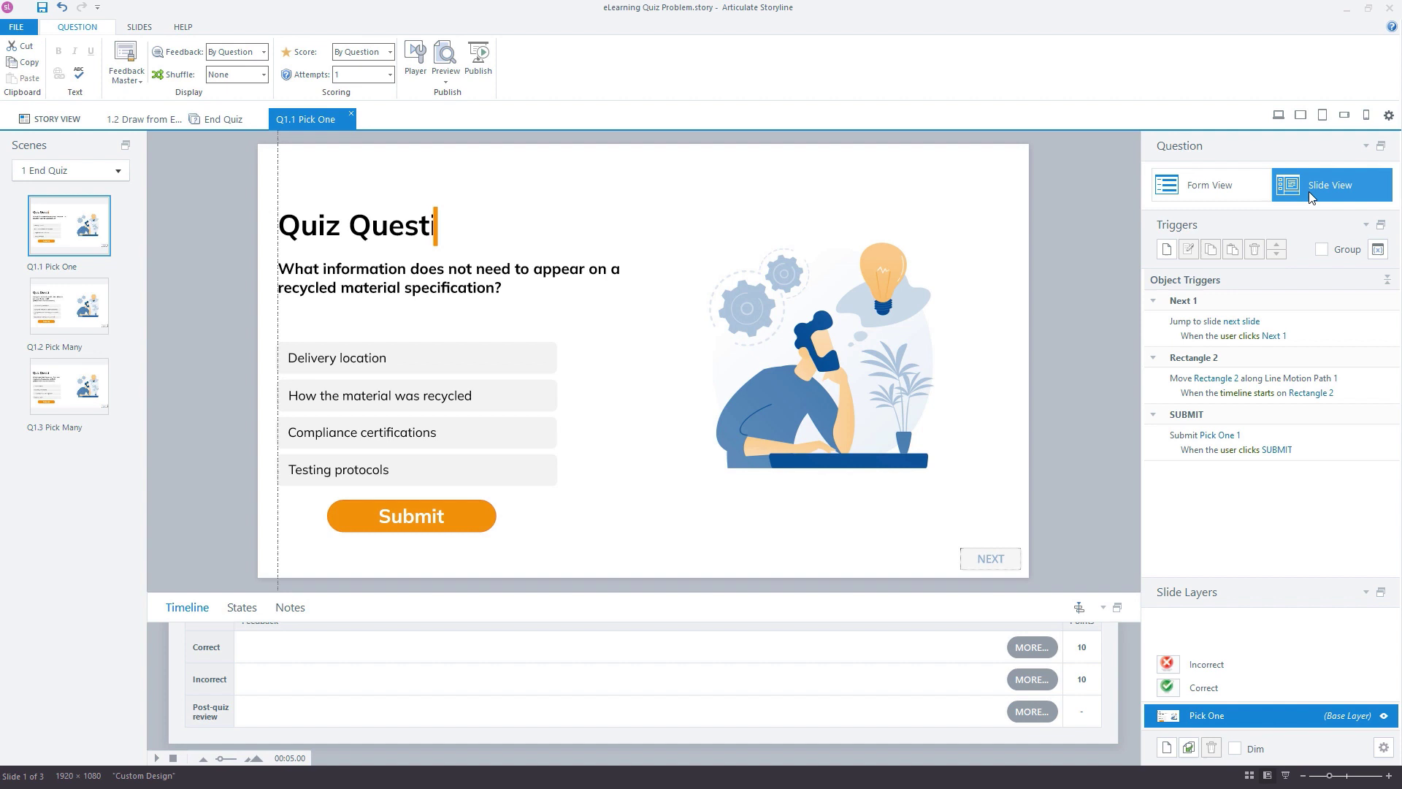
{"action": "left_click", "coordinate": [1201, 688]}
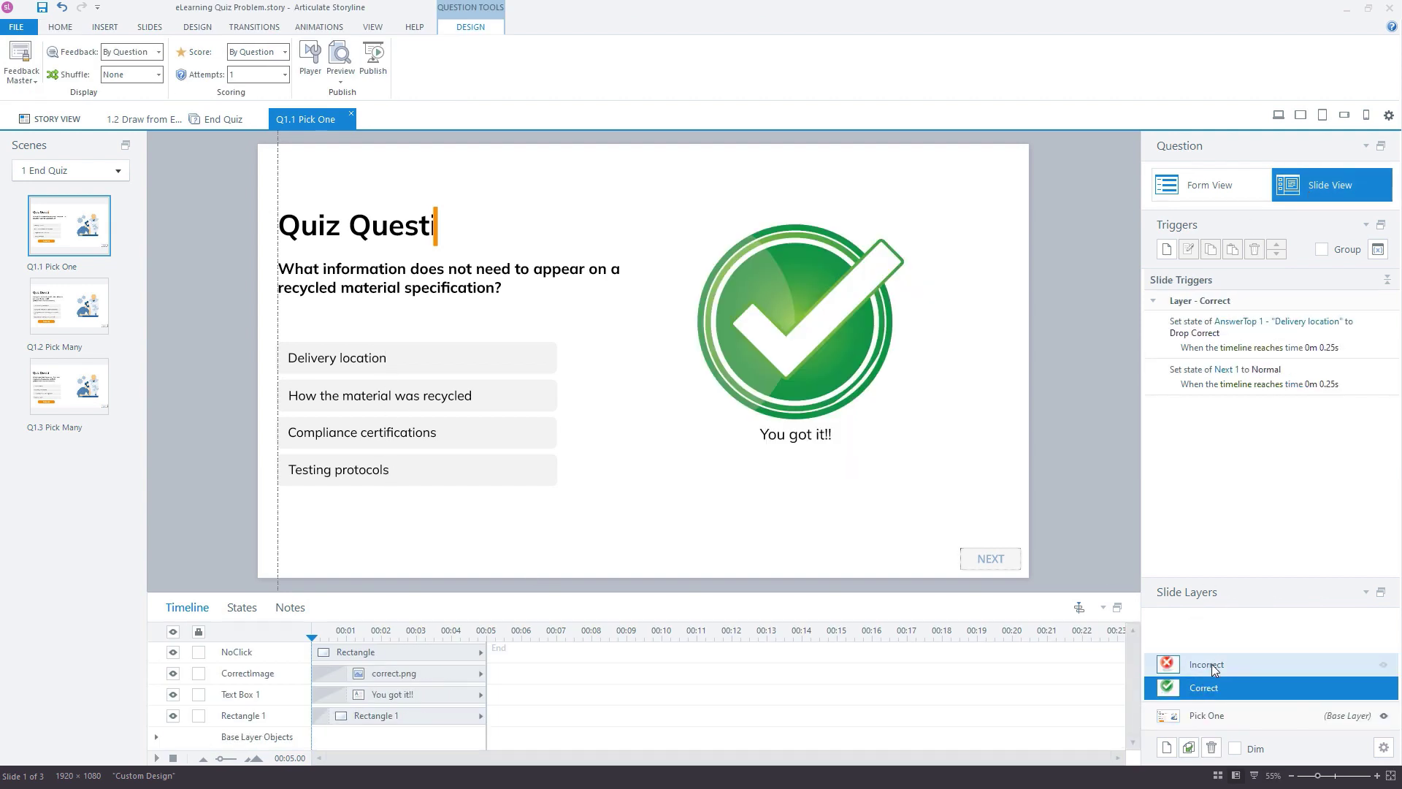
{"action": "left_click", "coordinate": [1211, 665]}
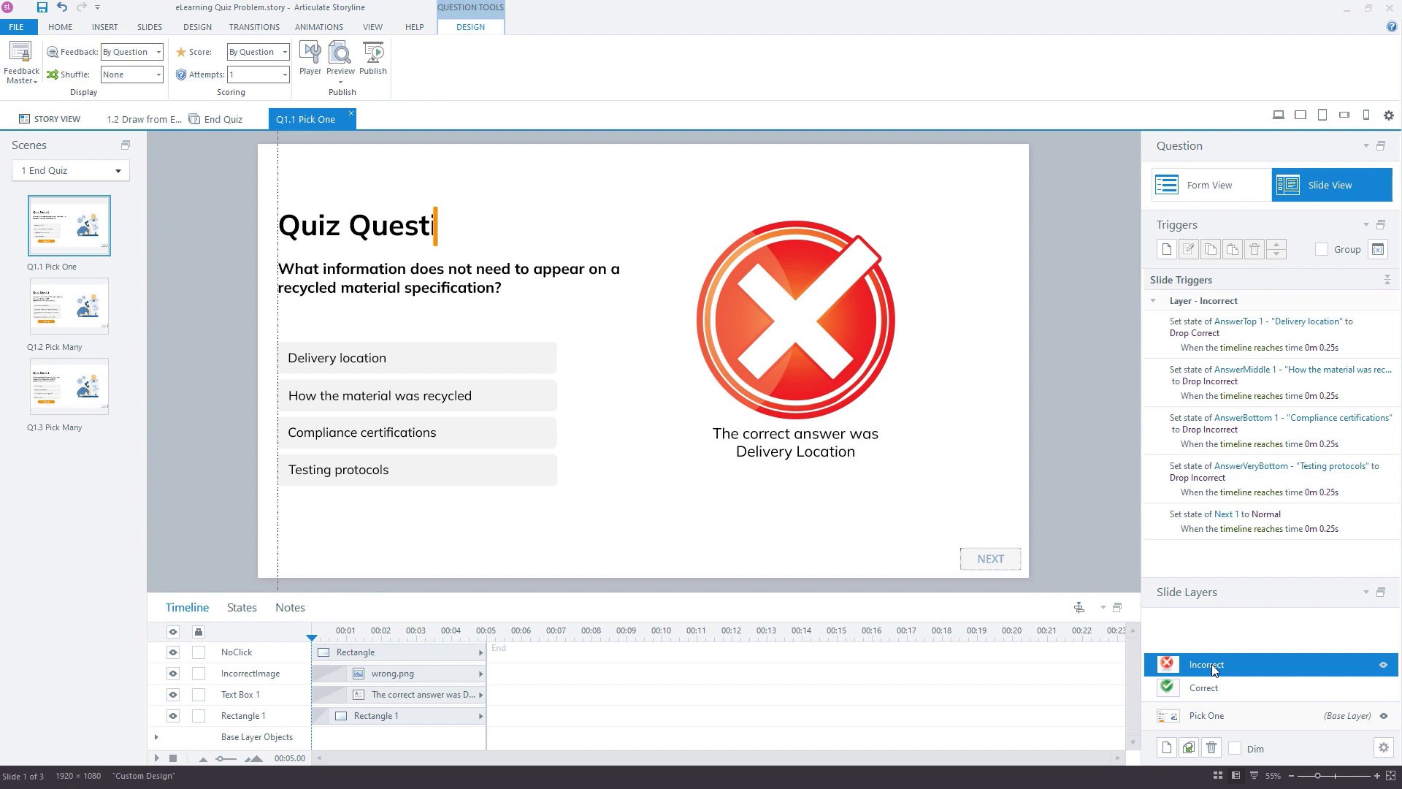
{"action": "left_click", "coordinate": [1213, 686]}
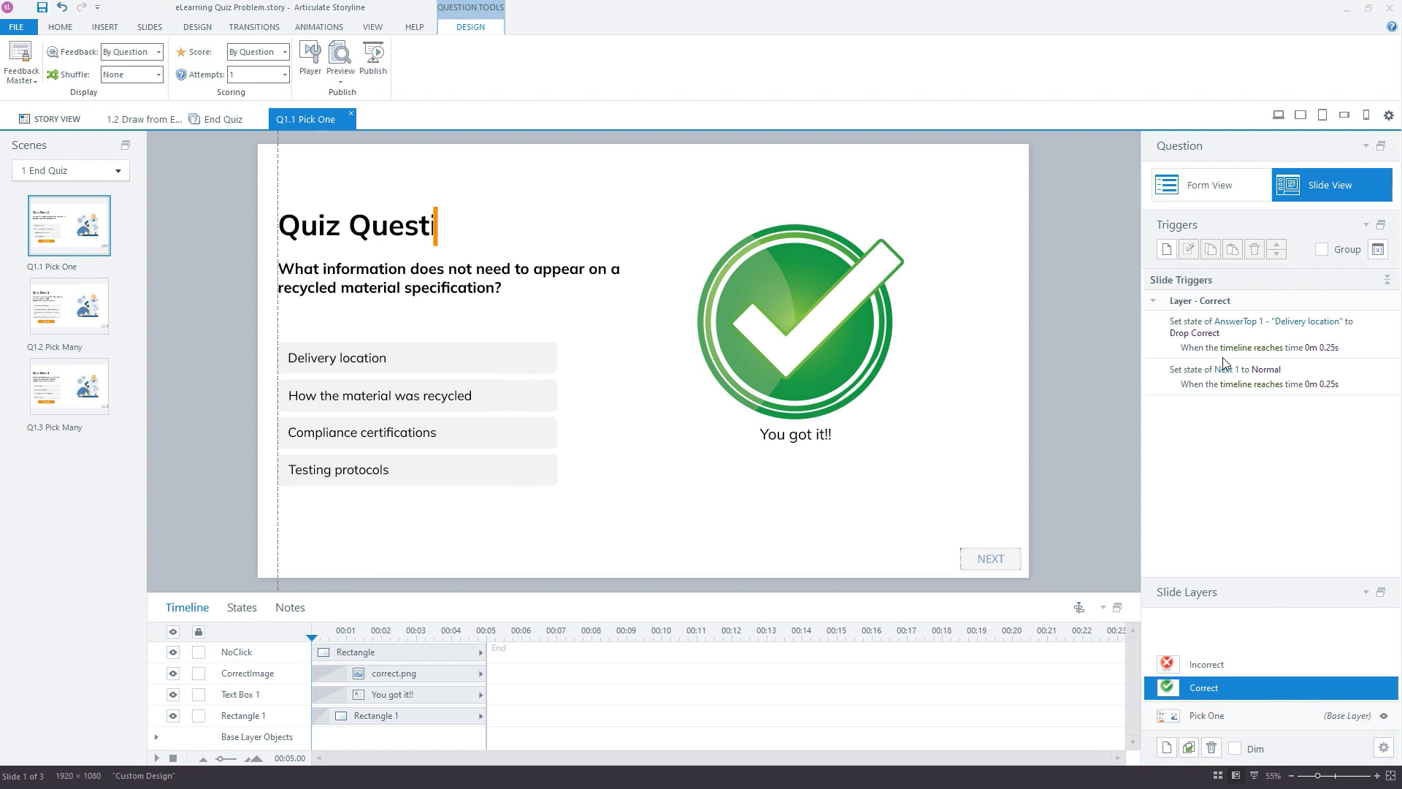
{"action": "left_click", "coordinate": [1255, 663]}
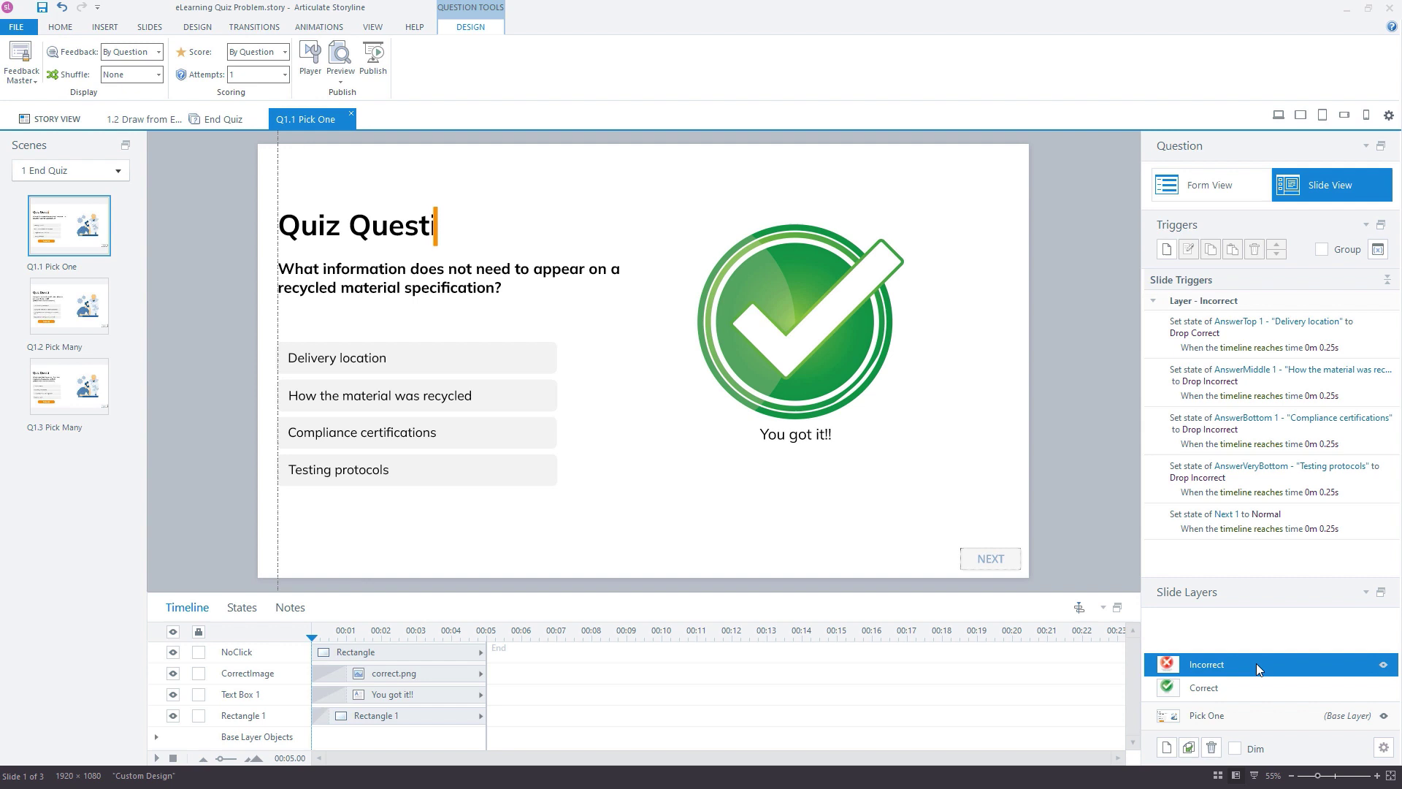
Step: Return to the base layer and show the Delivery location answer's states
{"action": "left_click", "coordinate": [1222, 723]}
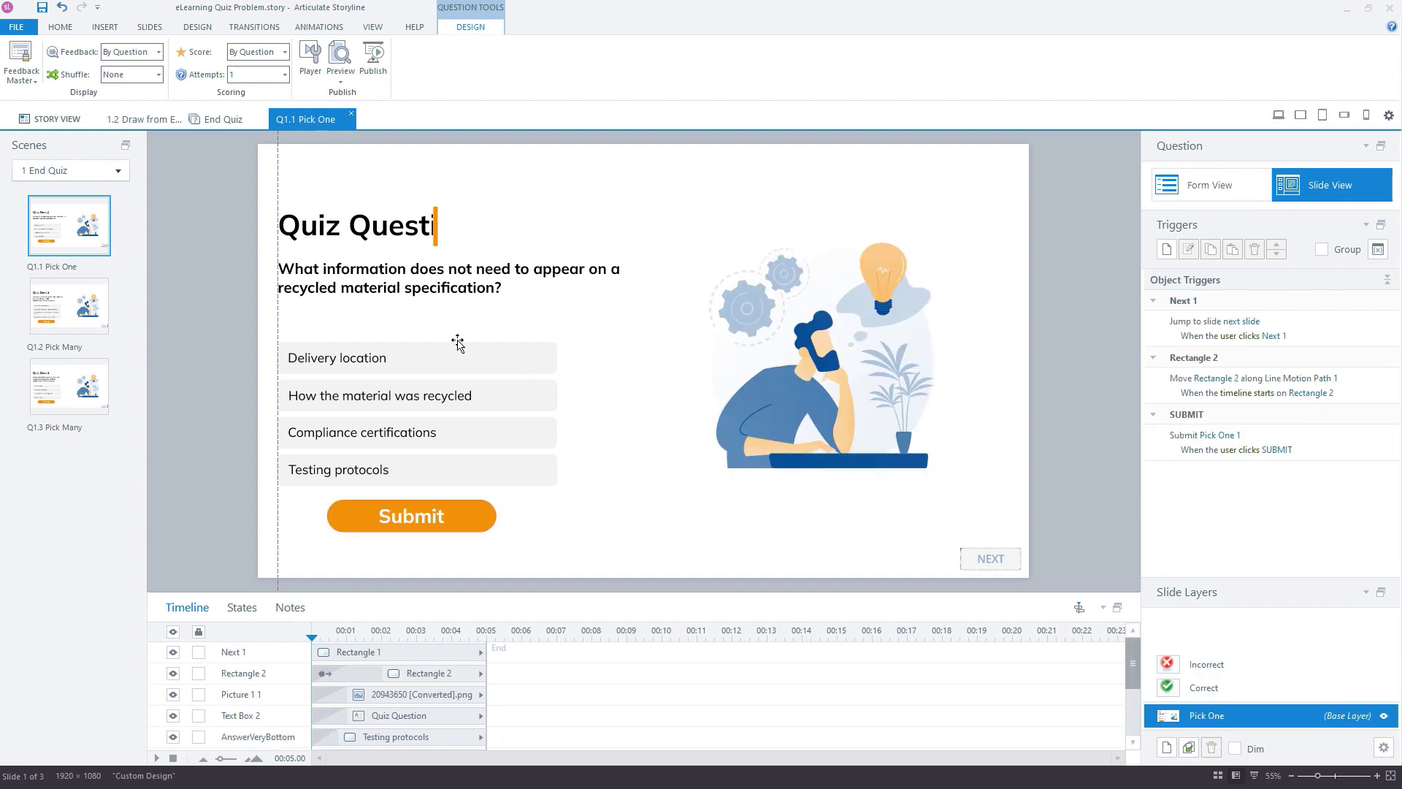
{"action": "left_click", "coordinate": [406, 357]}
{"action": "left_click", "coordinate": [242, 608]}
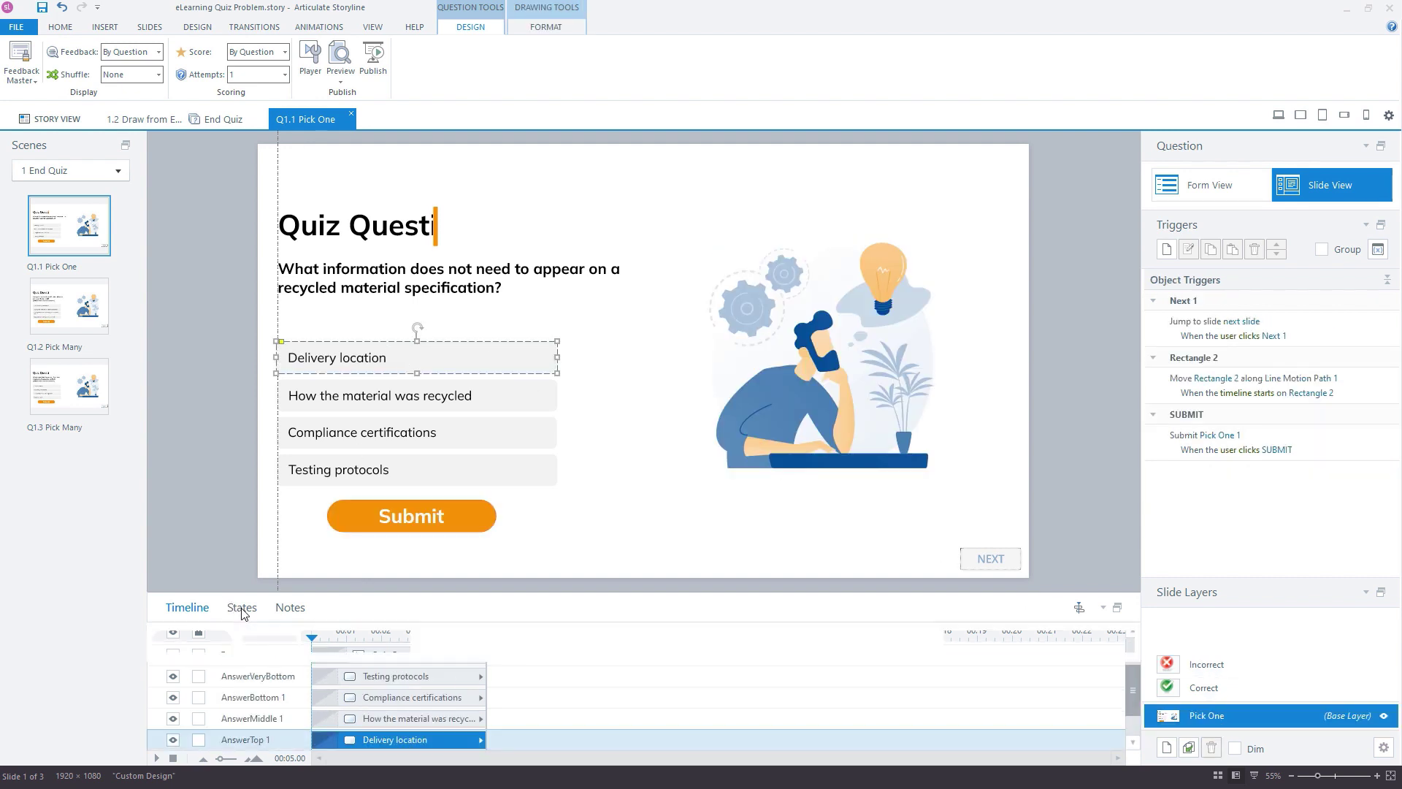
Step: Preview the Drop Correct, Drop Incorrect, Selected and Hover states, then restore Normal and deselect
{"action": "left_click", "coordinate": [523, 712]}
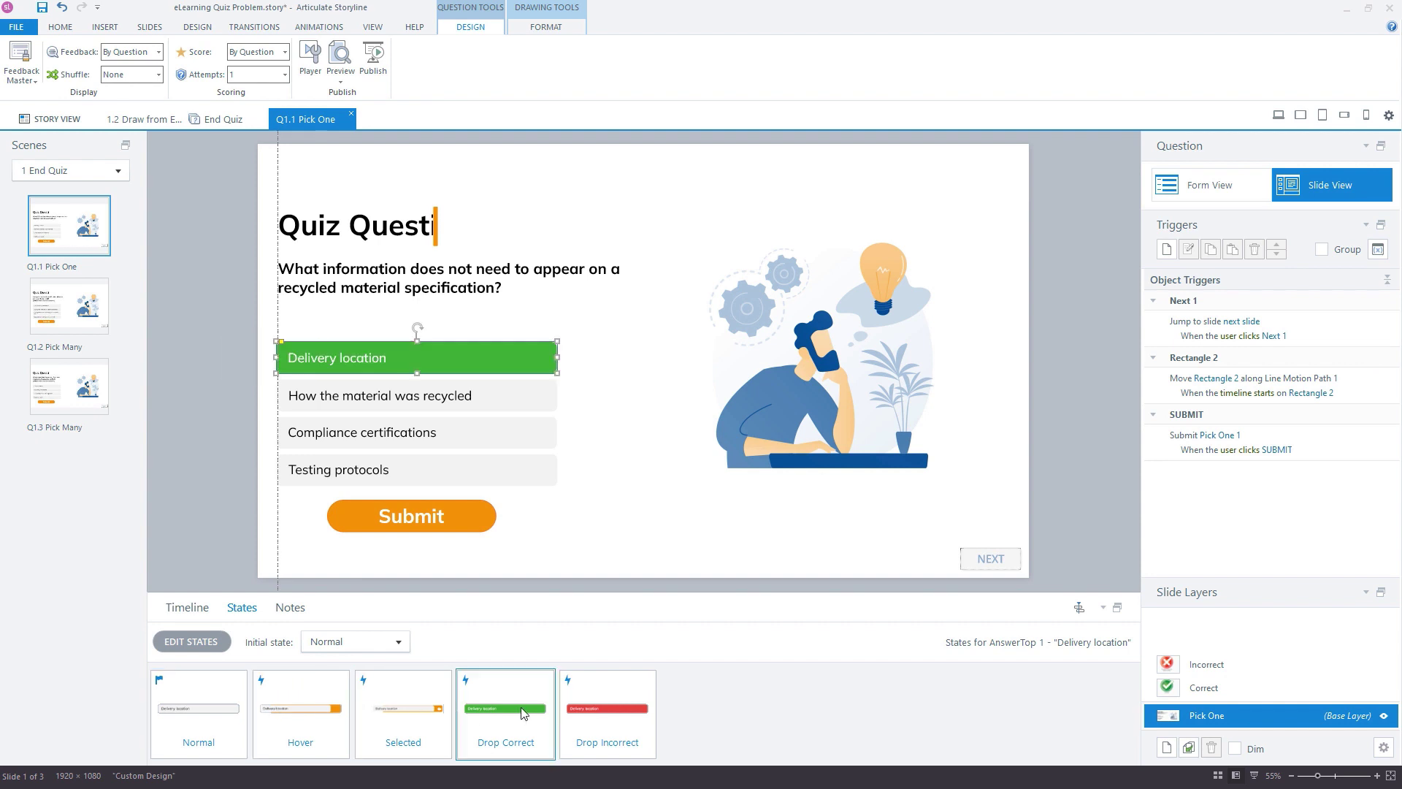
{"action": "left_click", "coordinate": [606, 714]}
{"action": "left_click", "coordinate": [483, 716]}
{"action": "left_click", "coordinate": [390, 714]}
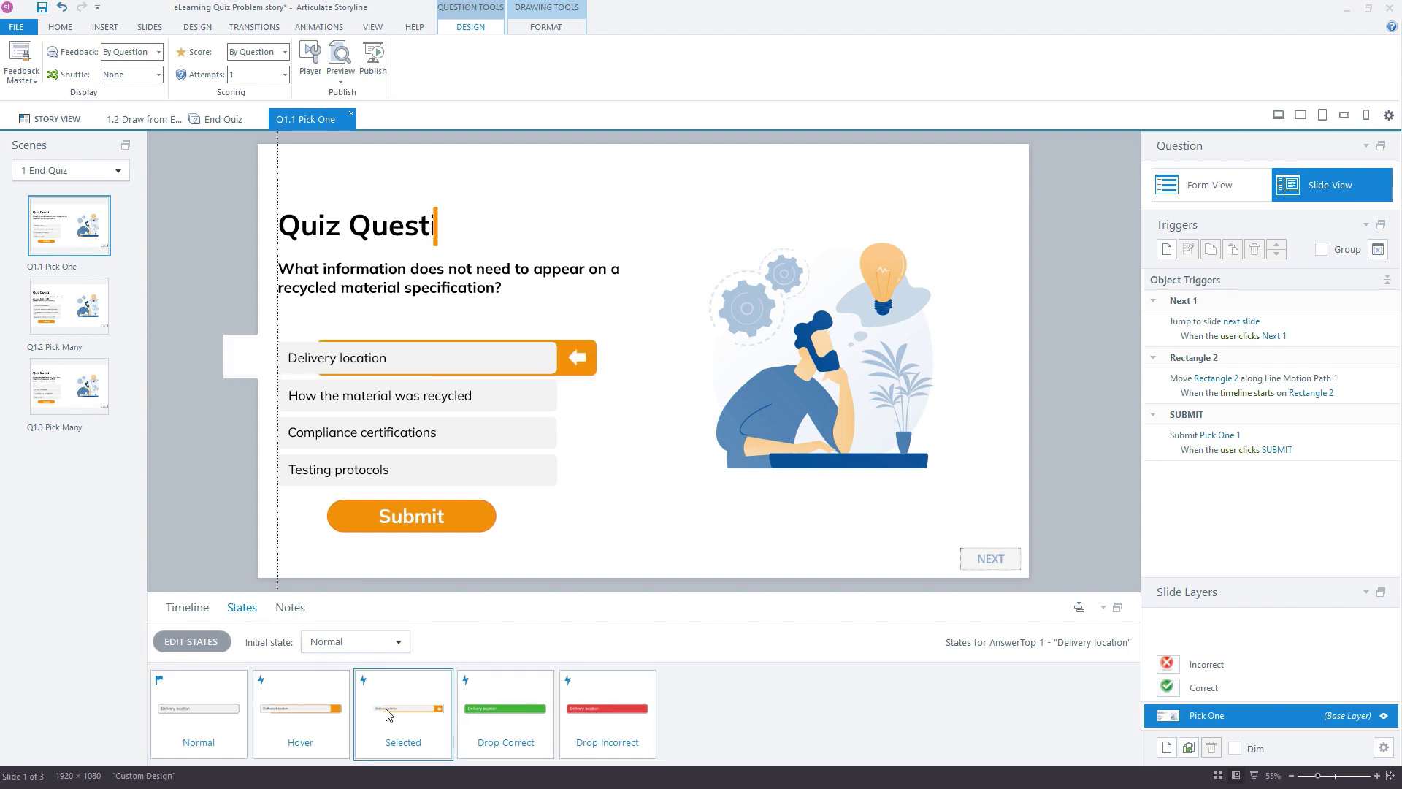
{"action": "left_click", "coordinate": [508, 718]}
{"action": "left_click", "coordinate": [614, 721]}
{"action": "left_click", "coordinate": [300, 729]}
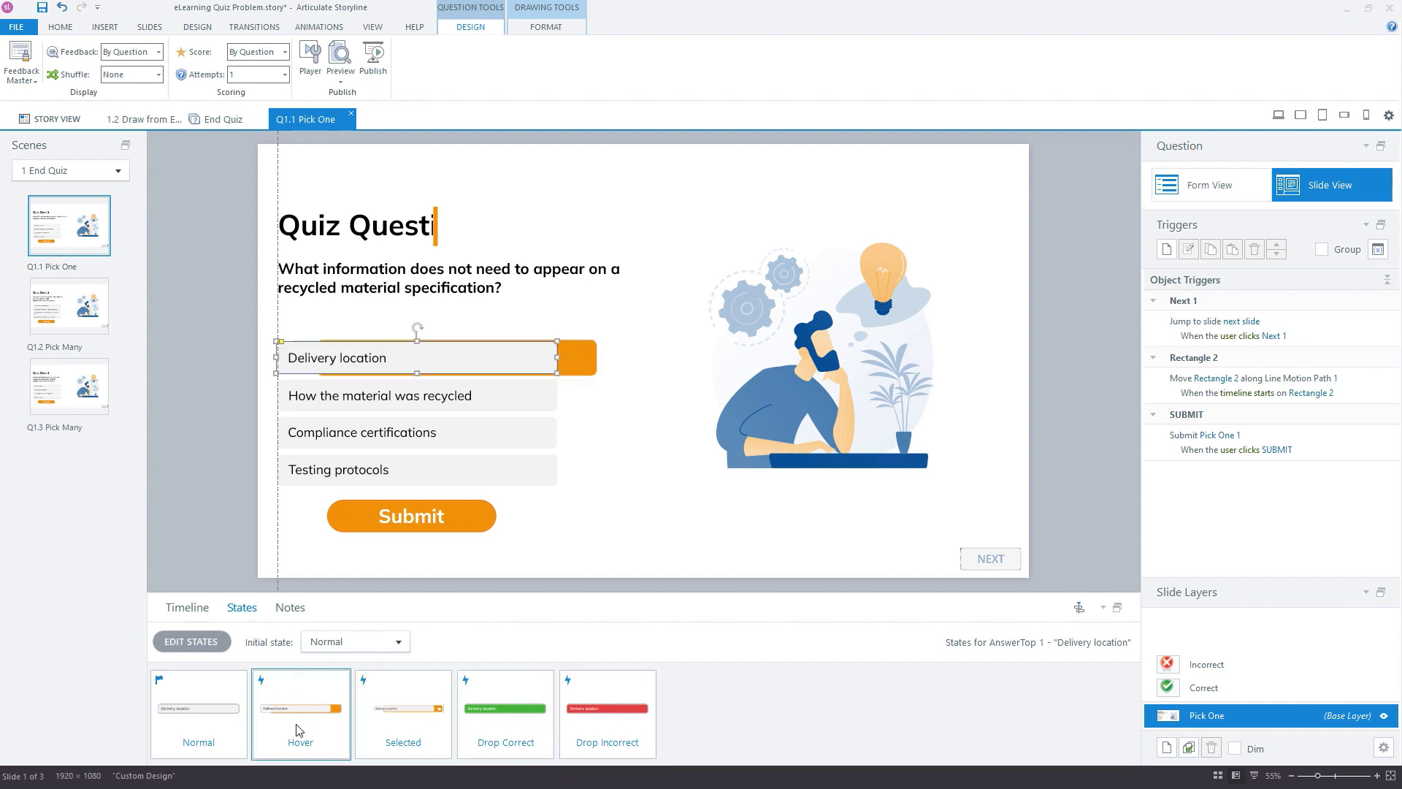
{"action": "left_click", "coordinate": [420, 728]}
{"action": "left_click", "coordinate": [399, 725]}
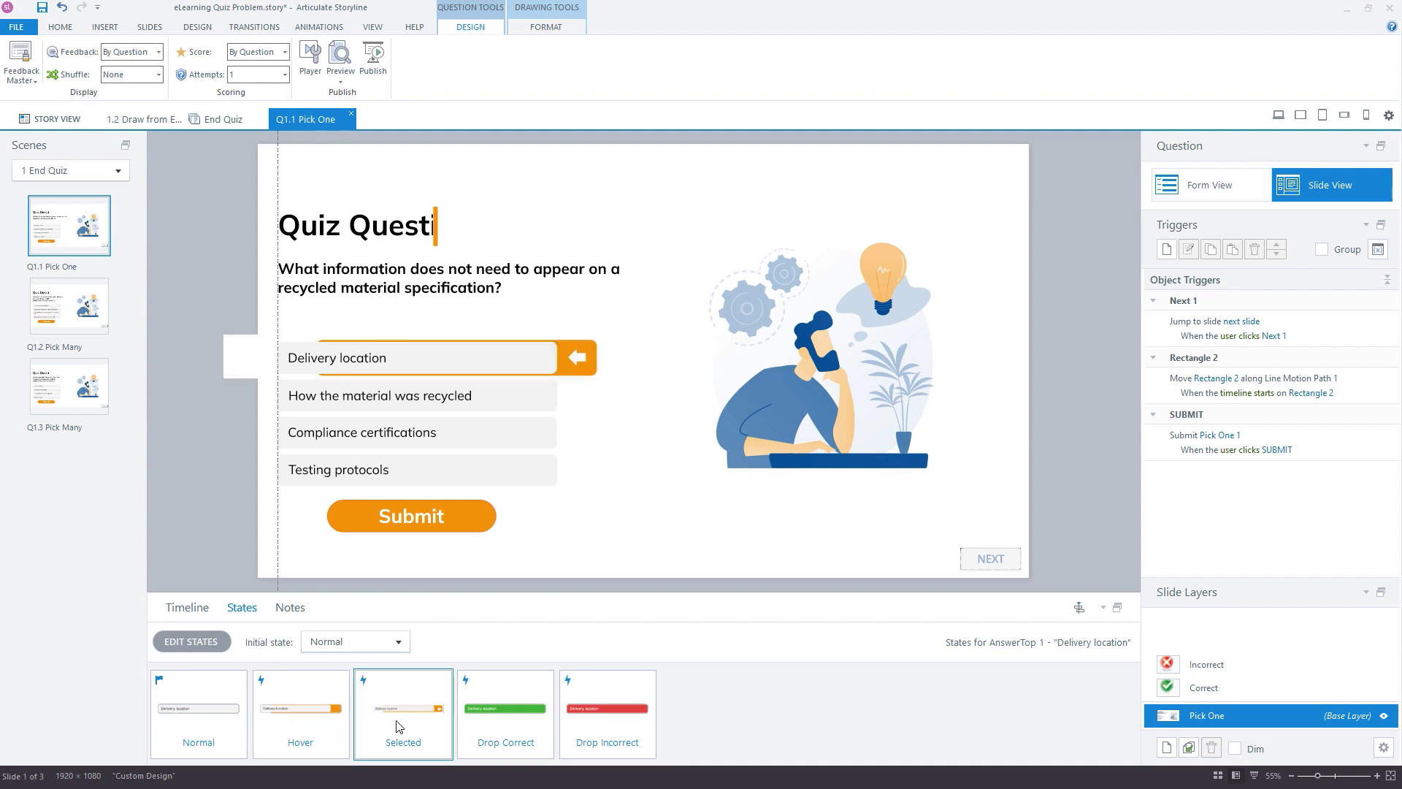
{"action": "left_click", "coordinate": [199, 712]}
{"action": "left_click", "coordinate": [187, 469]}
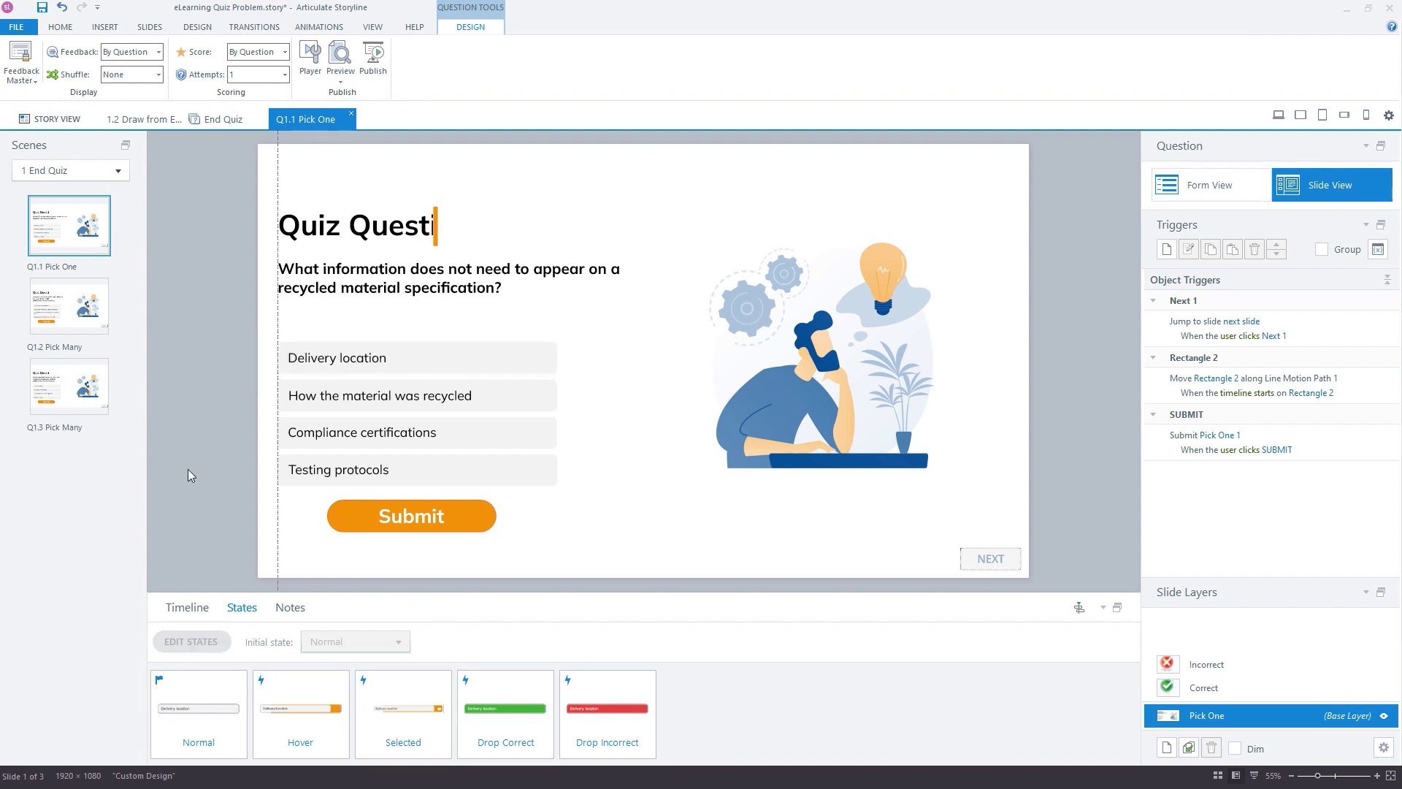
Step: Preview this slide, submit 'How the material was recycled' as a wrong answer, then close the preview
{"action": "left_click", "coordinate": [338, 80]}
{"action": "left_click", "coordinate": [364, 96]}
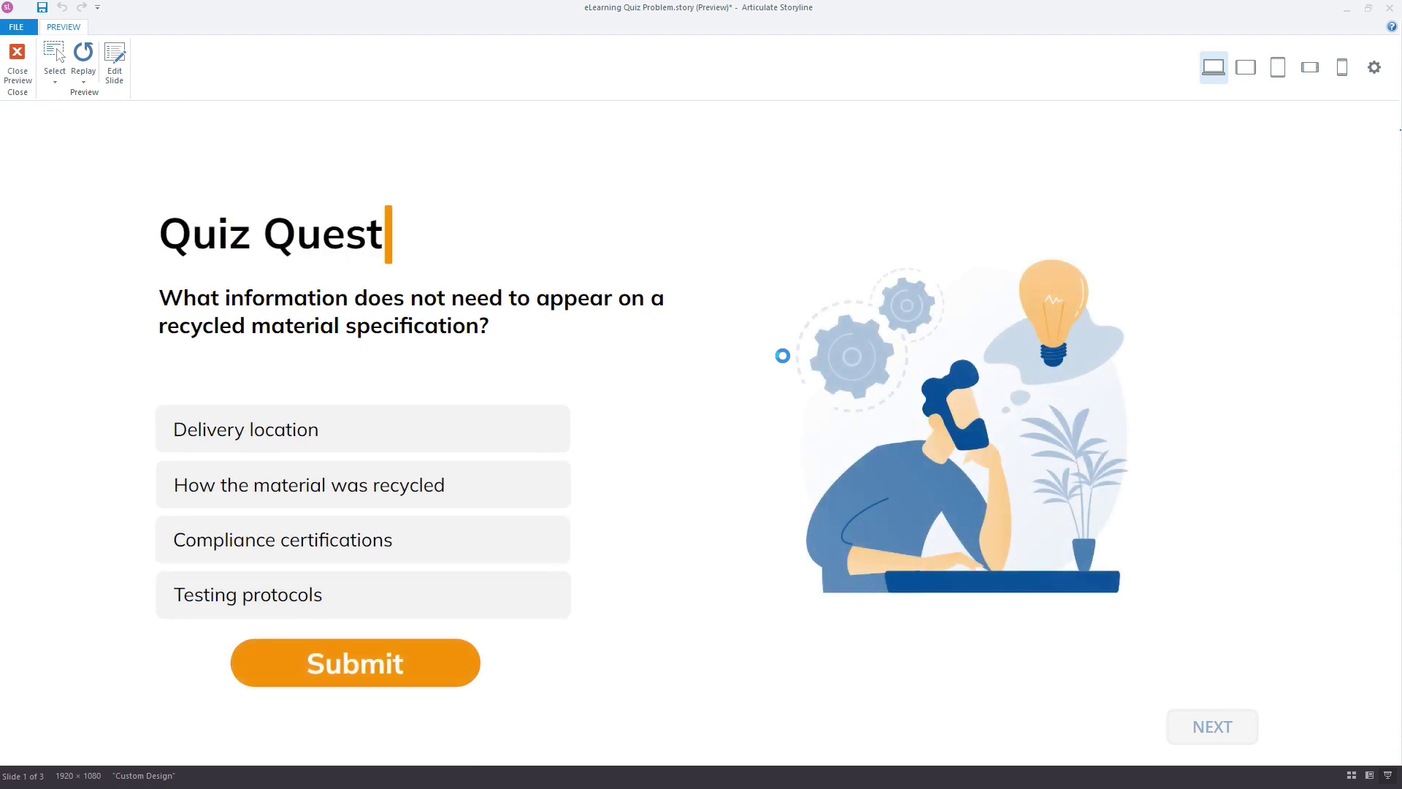
{"action": "left_click", "coordinate": [380, 486]}
{"action": "left_click", "coordinate": [407, 681]}
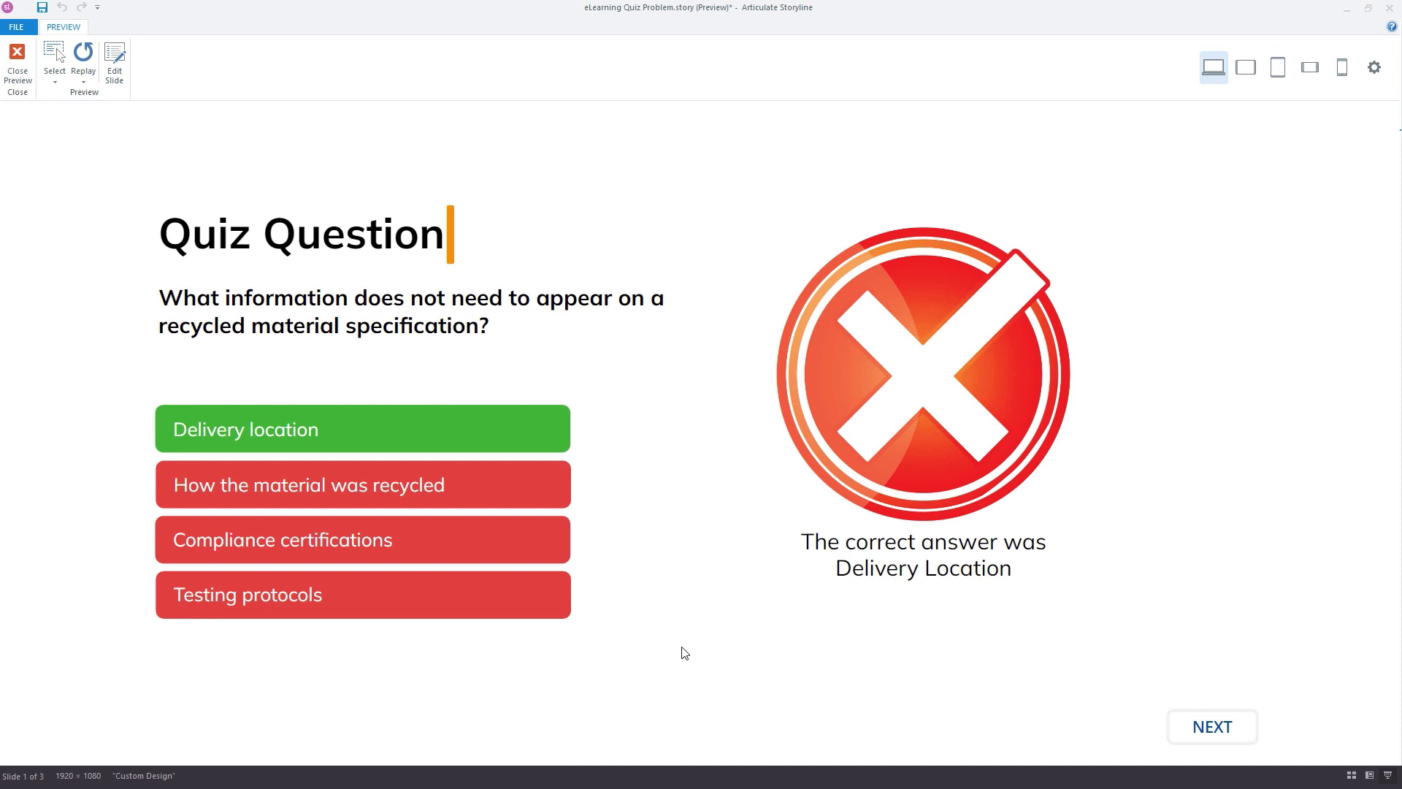
{"action": "left_click", "coordinate": [17, 62]}
Step: Close the open question tabs, select the 1.1 QUIZ QUESTIONS slide and preview the whole course
{"action": "left_click", "coordinate": [352, 115]}
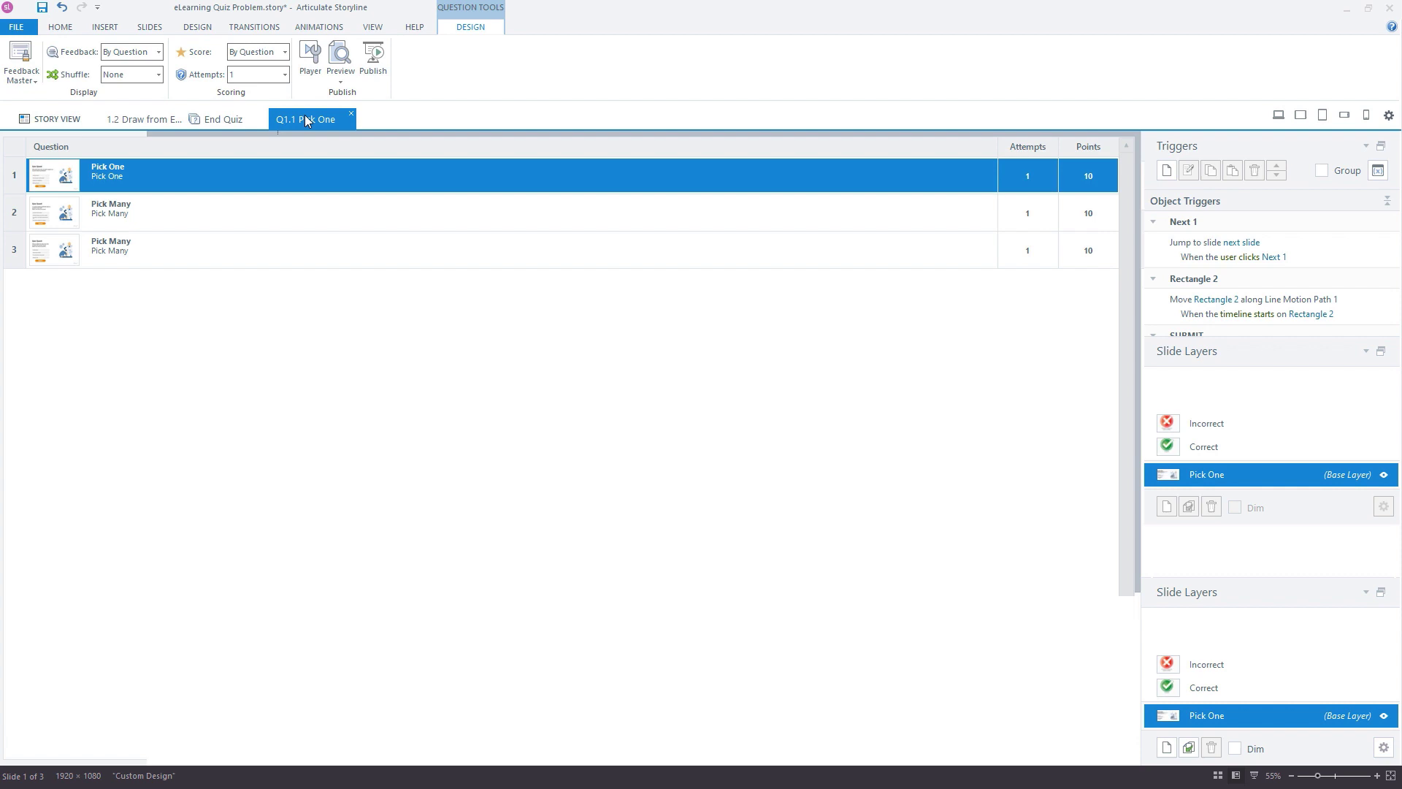
{"action": "left_click", "coordinate": [265, 114]}
{"action": "left_click", "coordinate": [182, 113]}
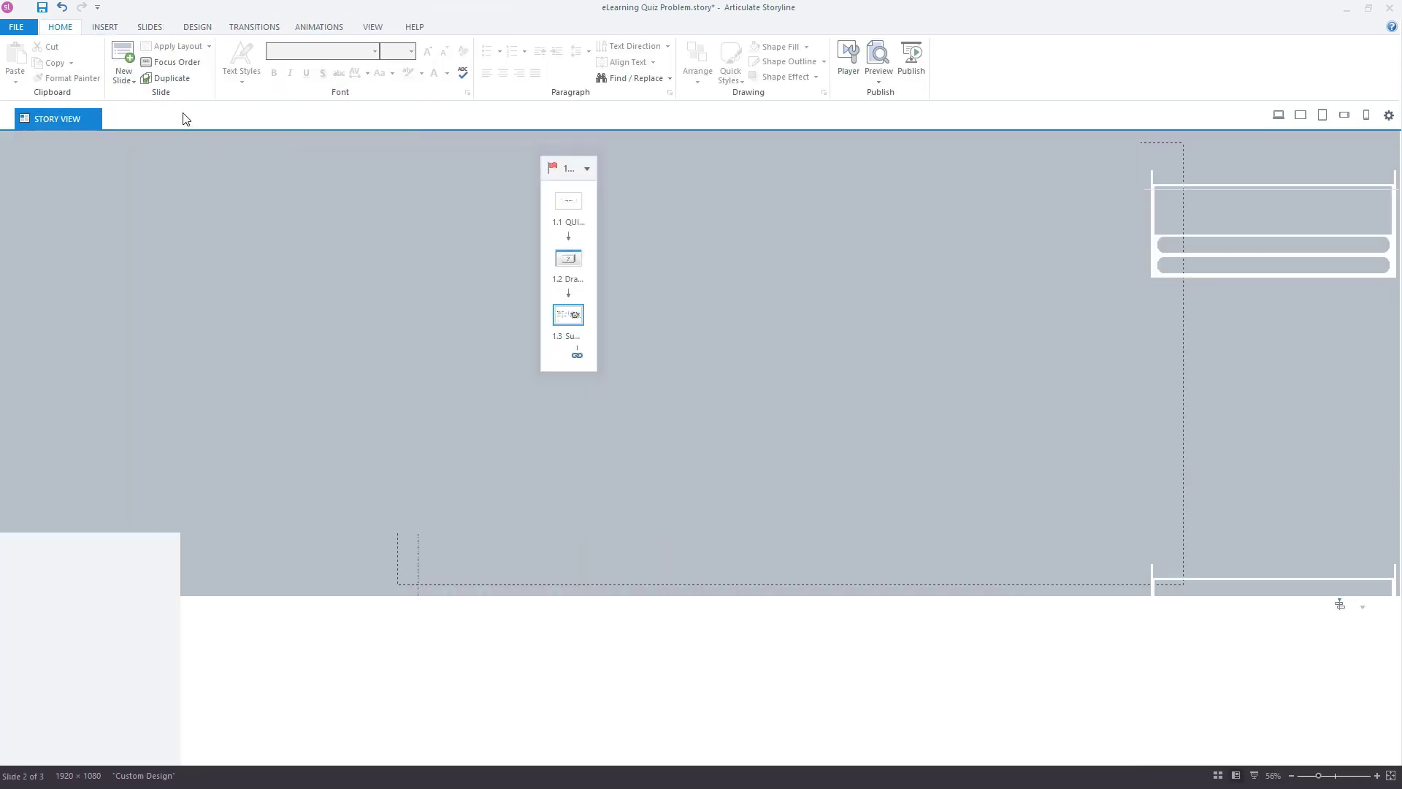
{"action": "left_click", "coordinate": [563, 224]}
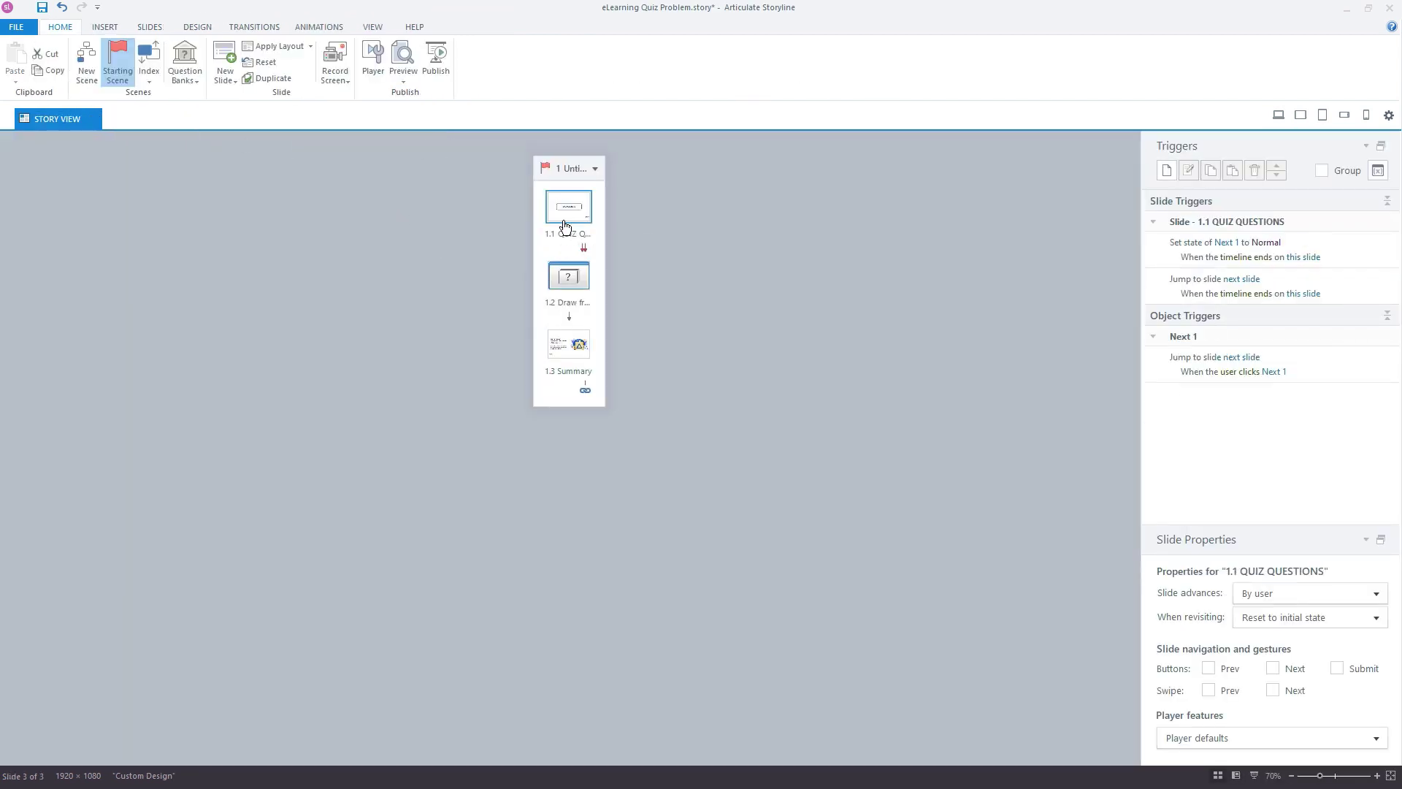
{"action": "left_click", "coordinate": [400, 78]}
{"action": "left_click", "coordinate": [451, 155]}
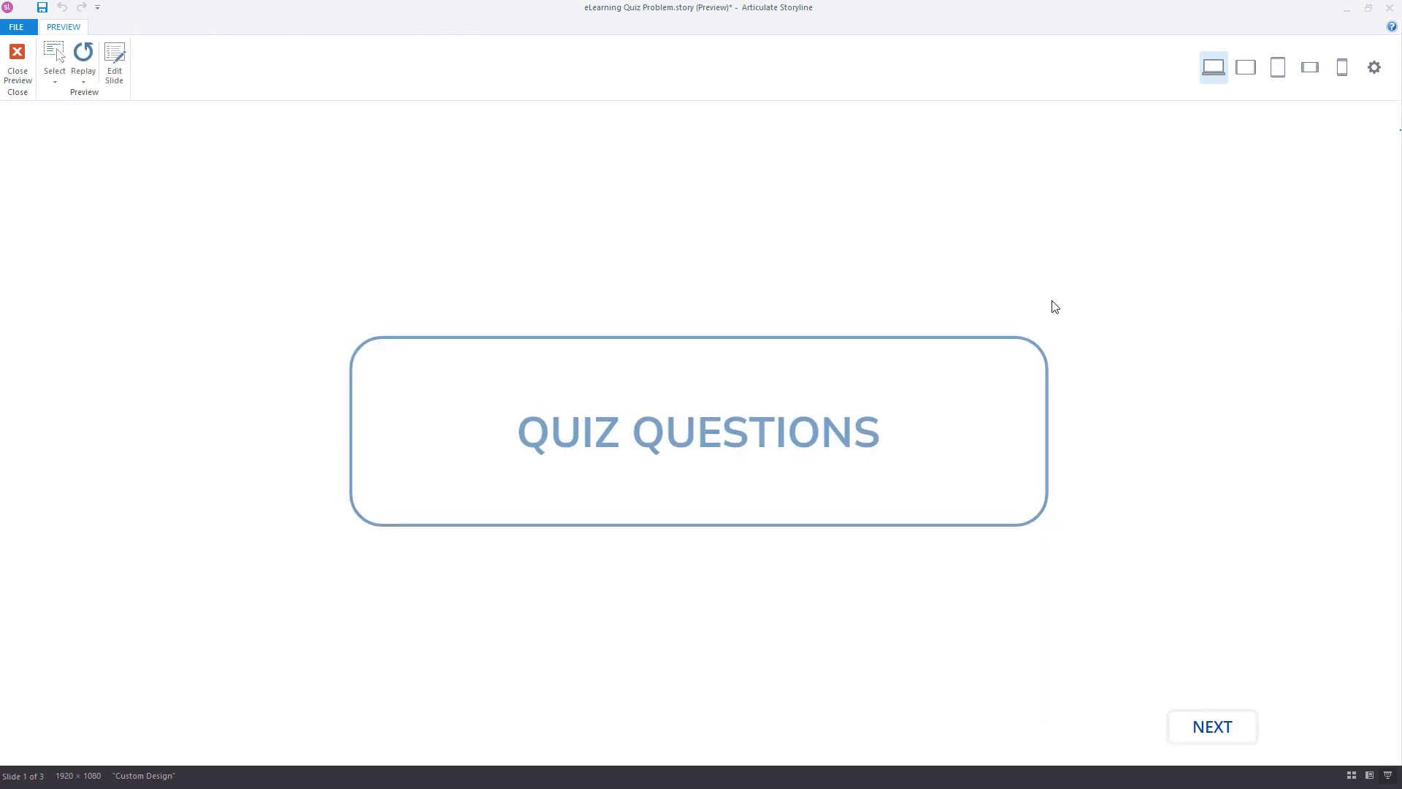
Step: Submit 'How the material was recycled' on question one and 'Choose the right material' on question two
{"action": "left_click", "coordinate": [1210, 730]}
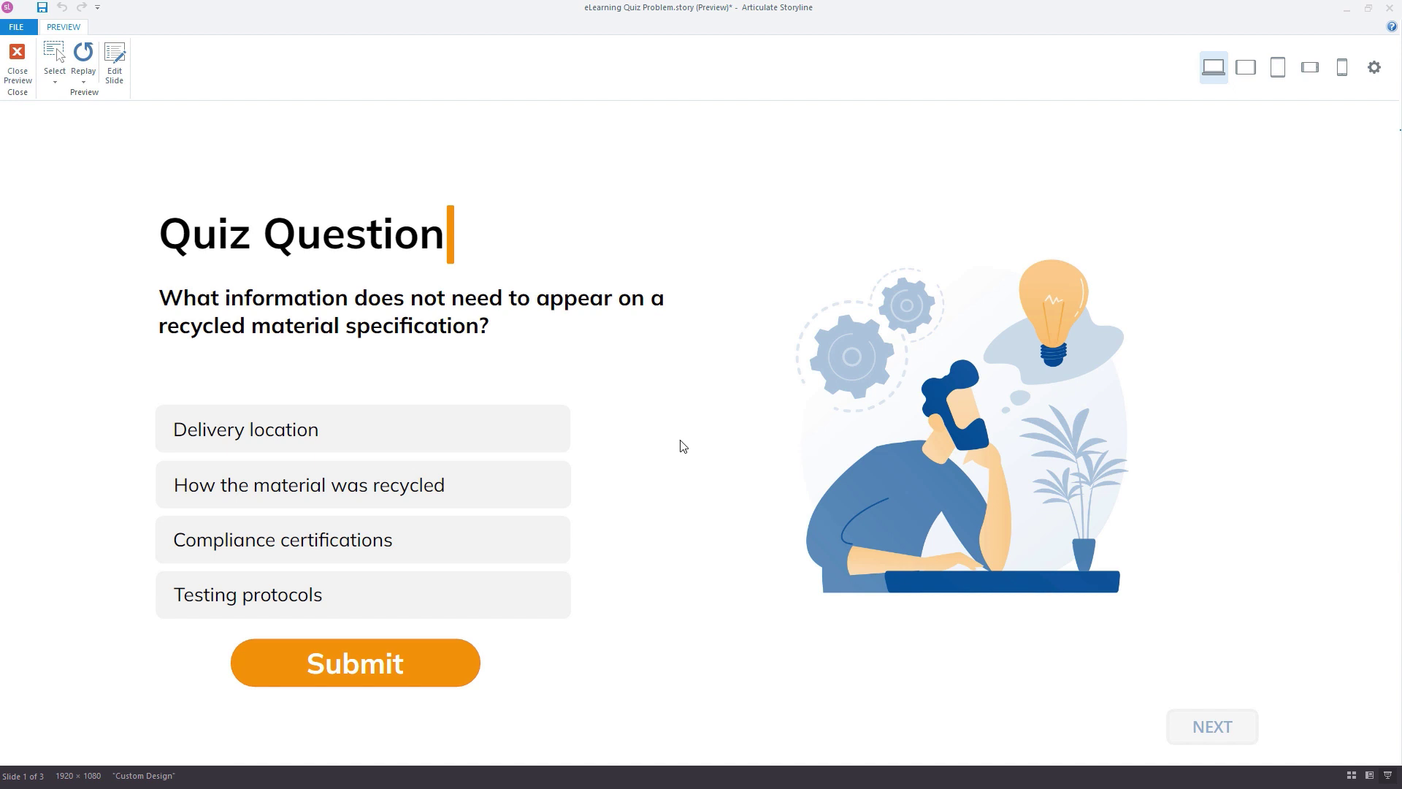
{"action": "left_click", "coordinate": [403, 494]}
{"action": "left_click", "coordinate": [409, 663]}
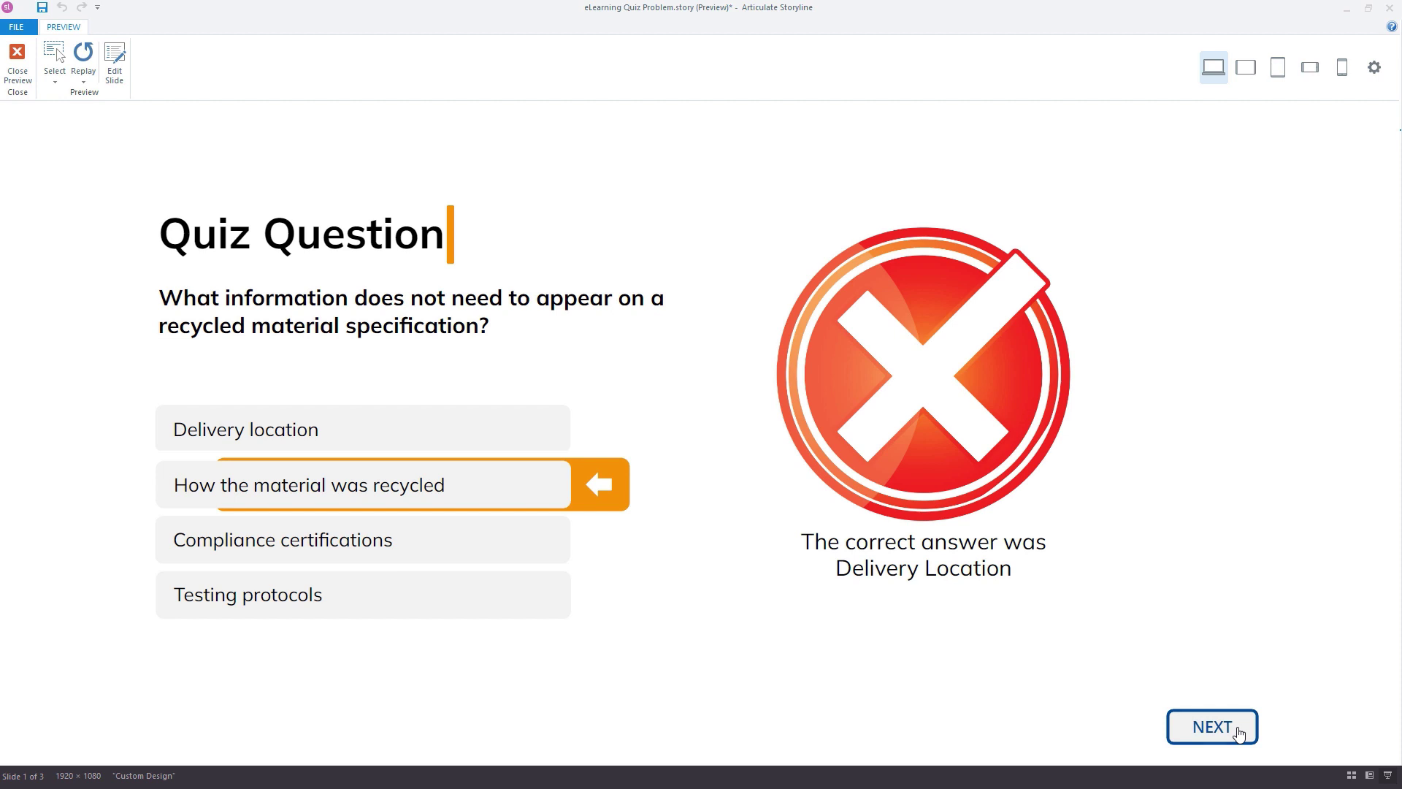
{"action": "left_click", "coordinate": [1212, 726]}
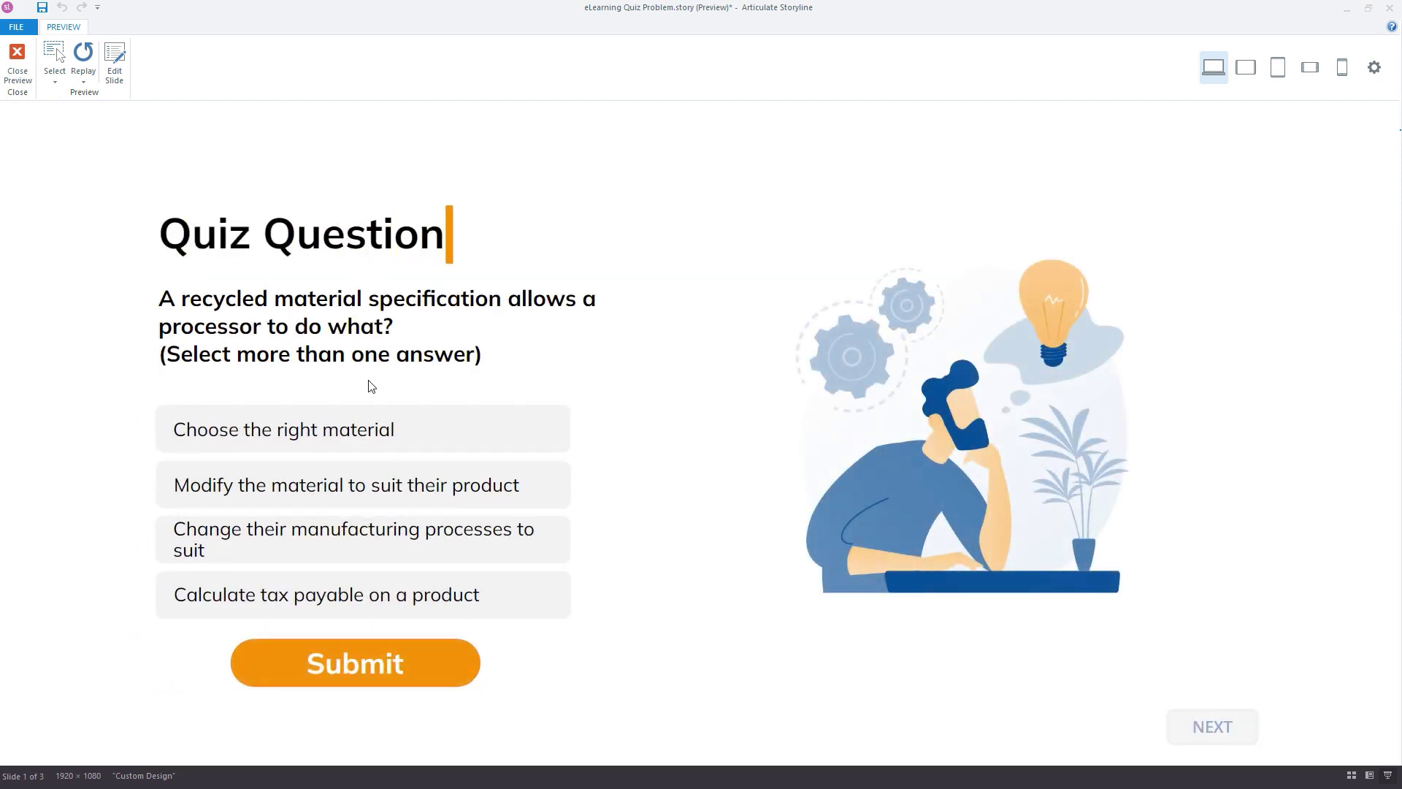
{"action": "left_click", "coordinate": [374, 427]}
{"action": "left_click", "coordinate": [413, 668]}
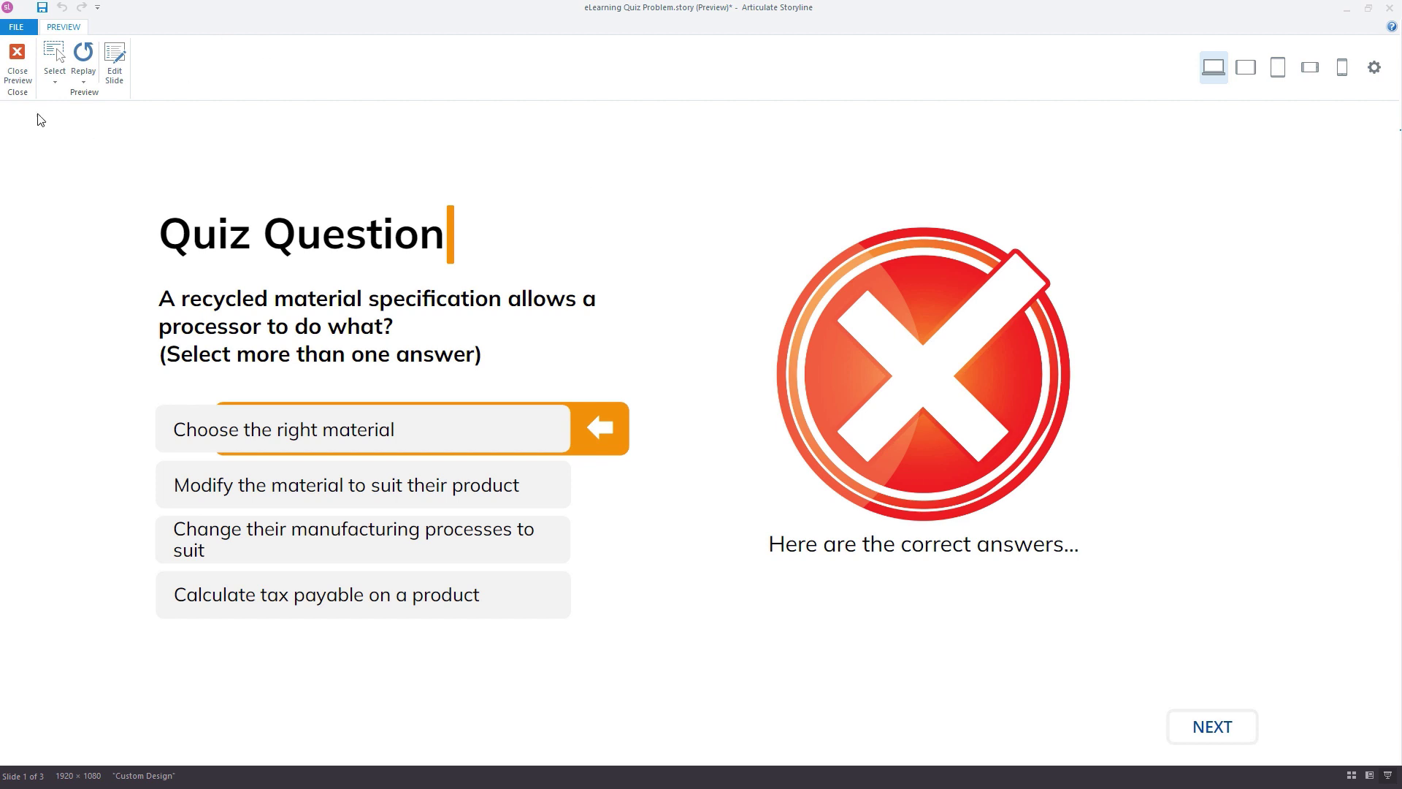
Step: Close the preview and return to the story
{"action": "left_click", "coordinate": [17, 64]}
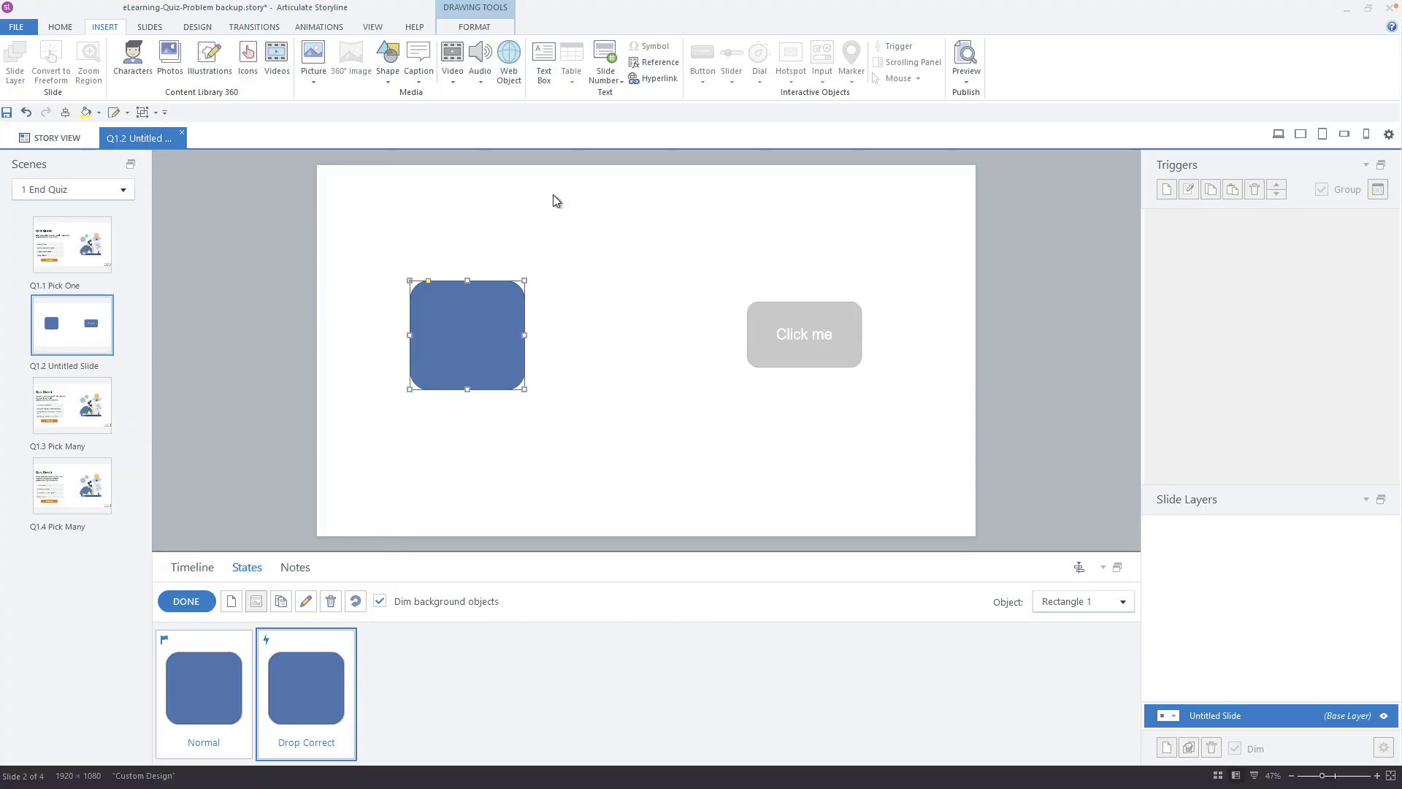
Step: Fill the rectangle's Drop Correct state with green
{"action": "left_click", "coordinate": [475, 27]}
{"action": "left_click", "coordinate": [635, 46]}
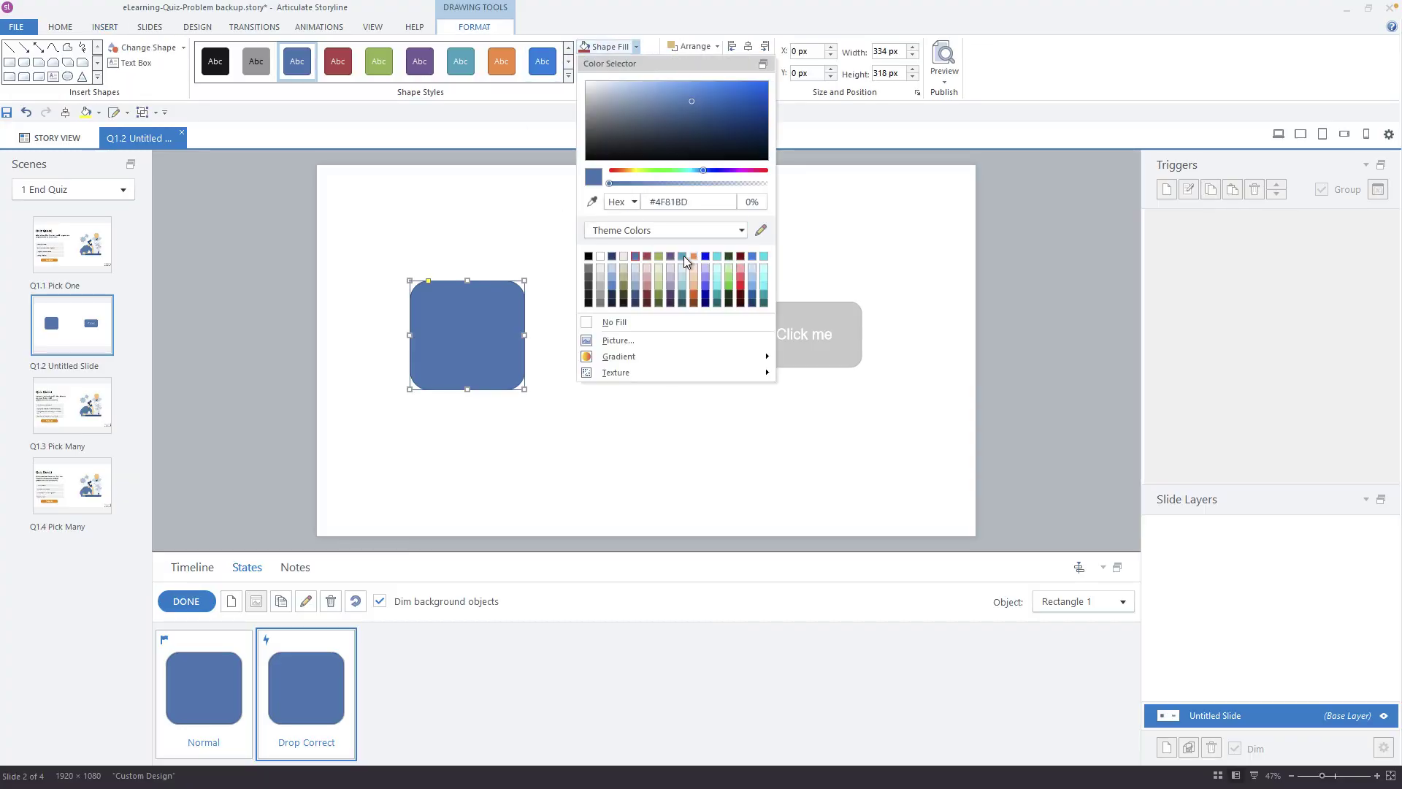
{"action": "left_click", "coordinate": [659, 257]}
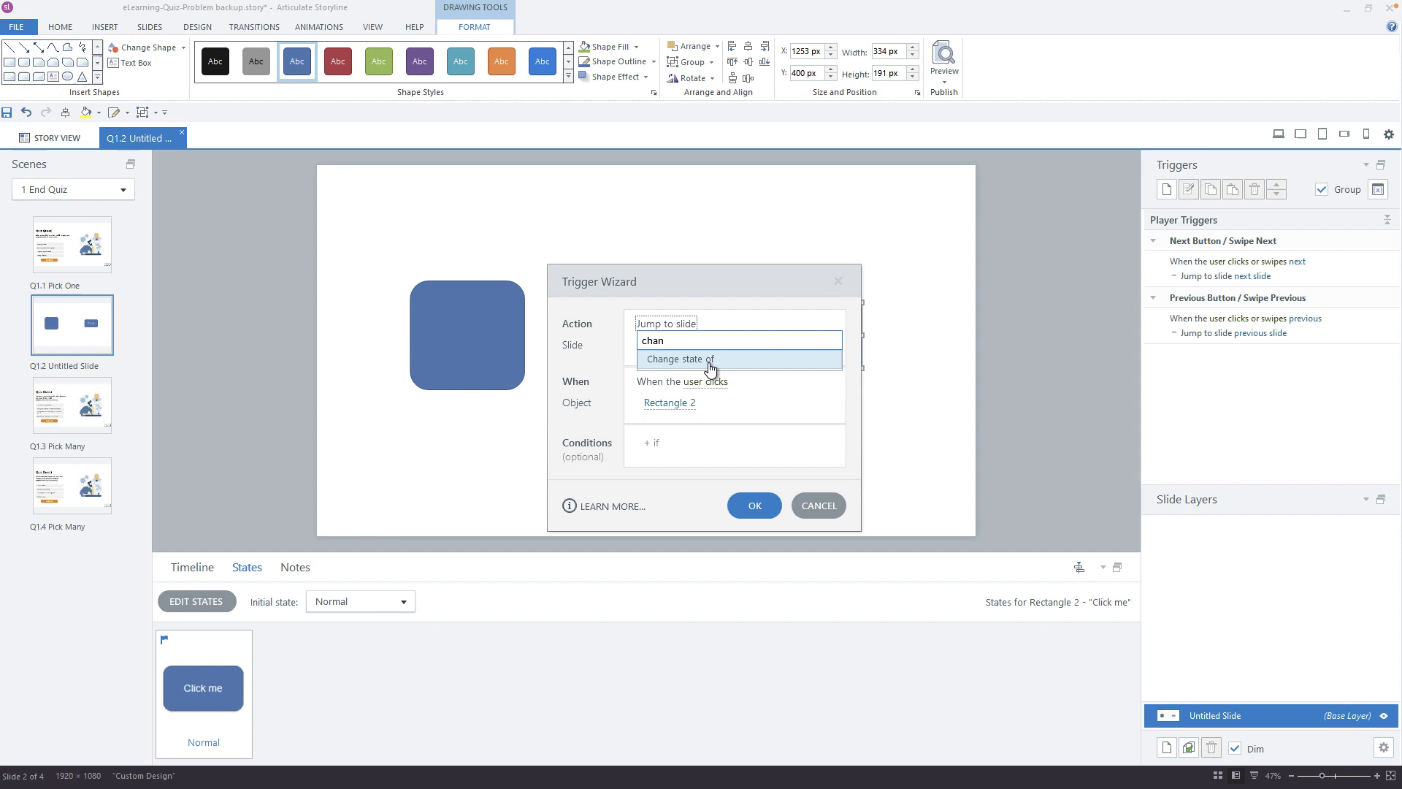
Step: Make the trigger change Rectangle 1's state to Drop Correct
{"action": "left_click", "coordinate": [710, 359]}
{"action": "left_click", "coordinate": [668, 432]}
{"action": "left_click", "coordinate": [733, 366]}
{"action": "left_click", "coordinate": [703, 628]}
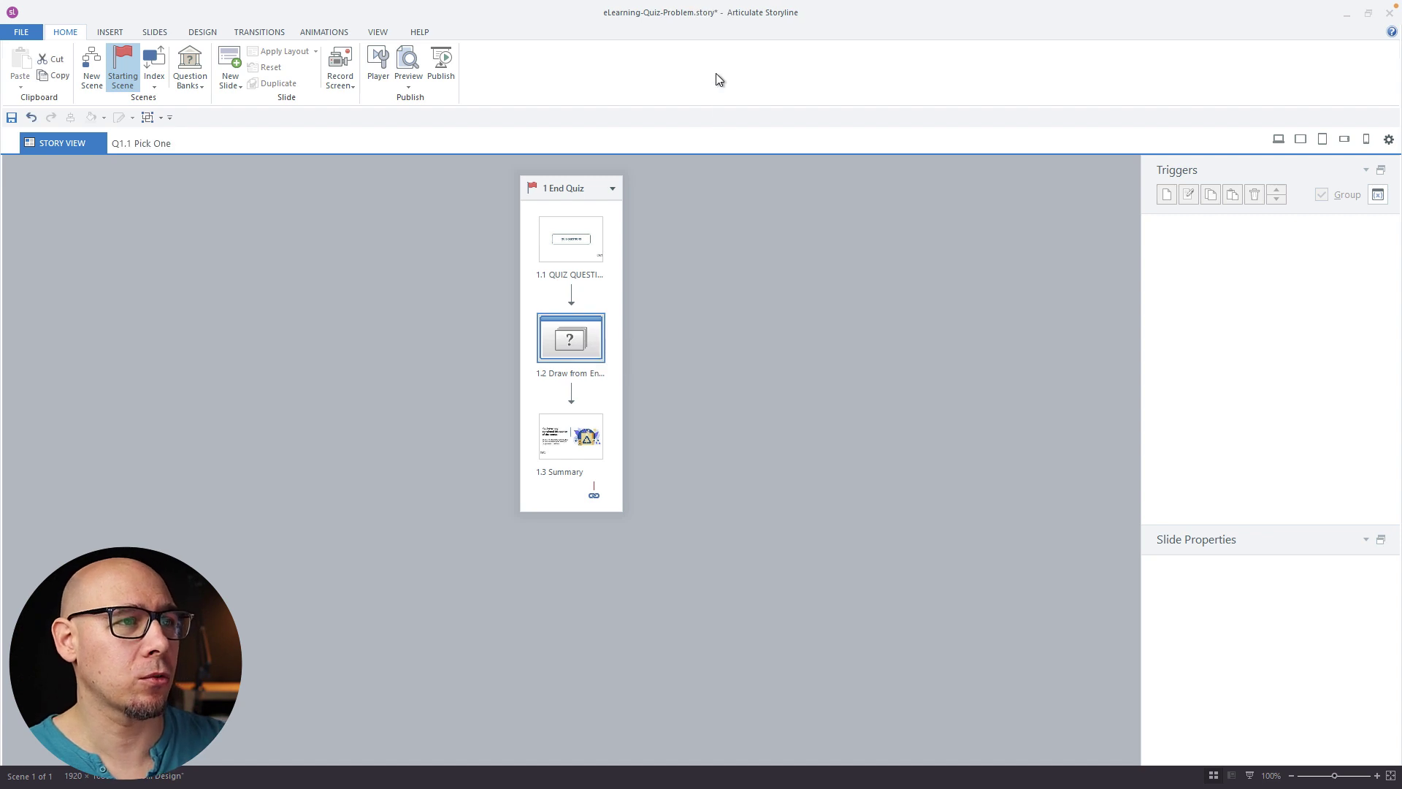
{"action": "double_click", "coordinate": [596, 337]}
{"action": "double_click", "coordinate": [531, 314]}
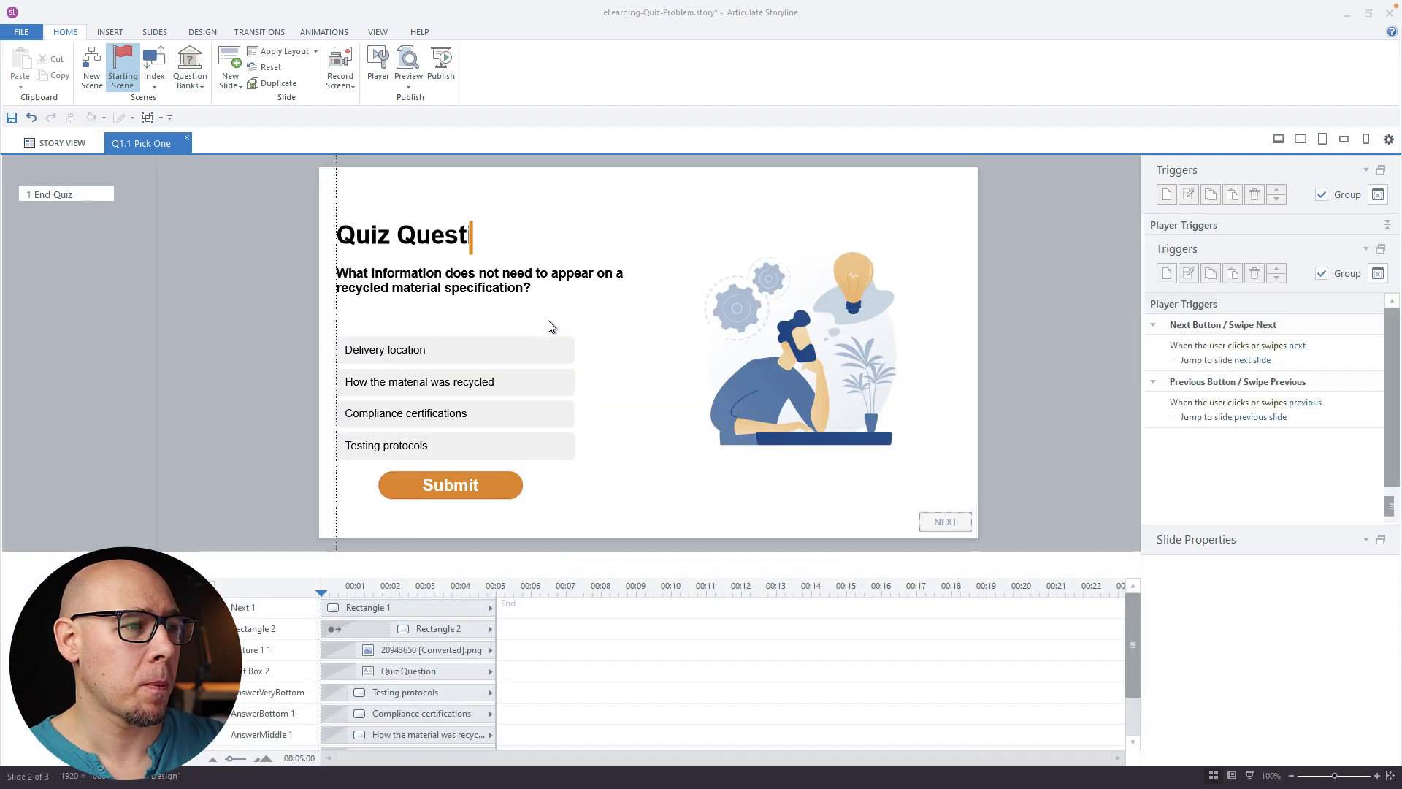
{"action": "left_click", "coordinate": [407, 339]}
{"action": "left_click", "coordinate": [252, 563]}
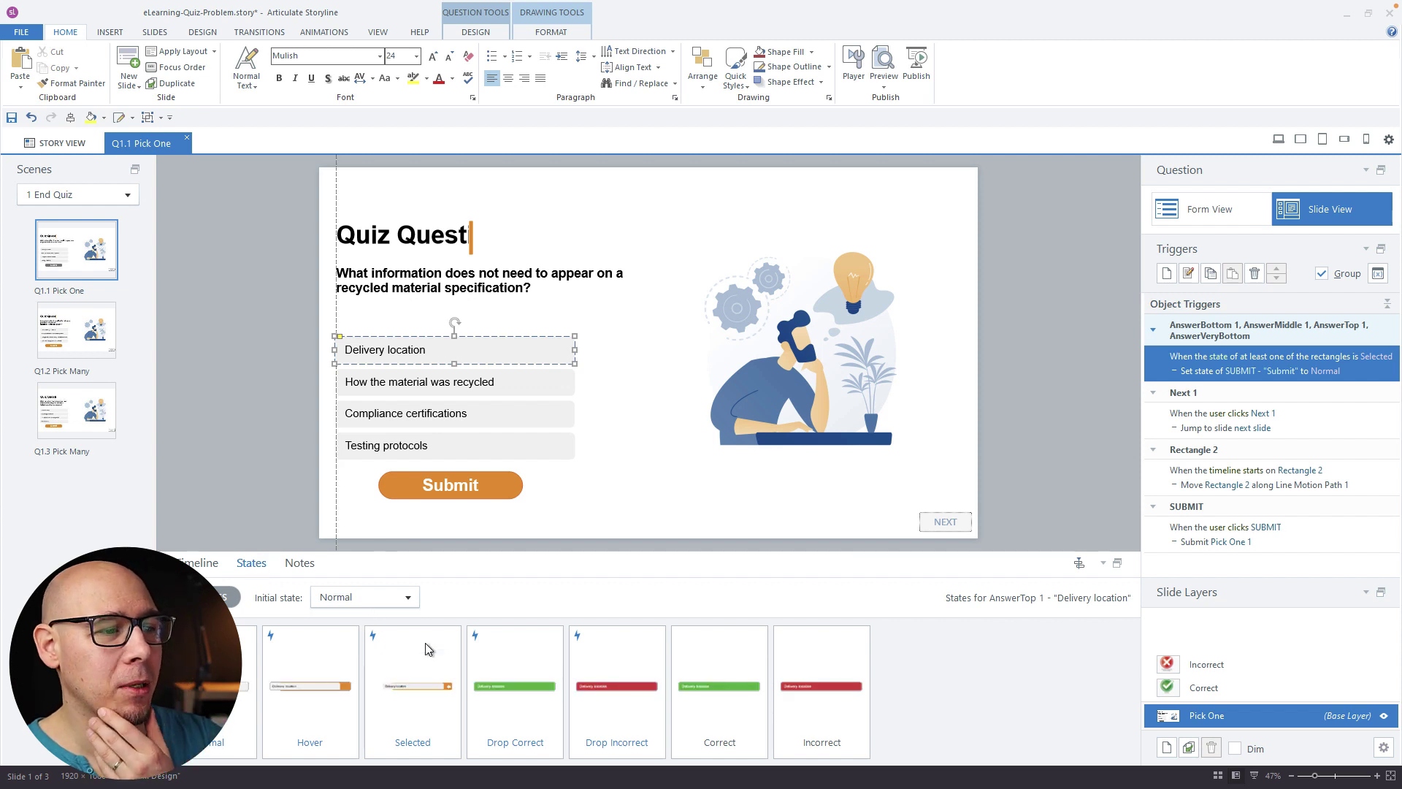
{"action": "left_click", "coordinate": [428, 649]}
{"action": "left_click", "coordinate": [497, 668]}
{"action": "left_click", "coordinate": [590, 678]}
{"action": "left_click", "coordinate": [720, 690]}
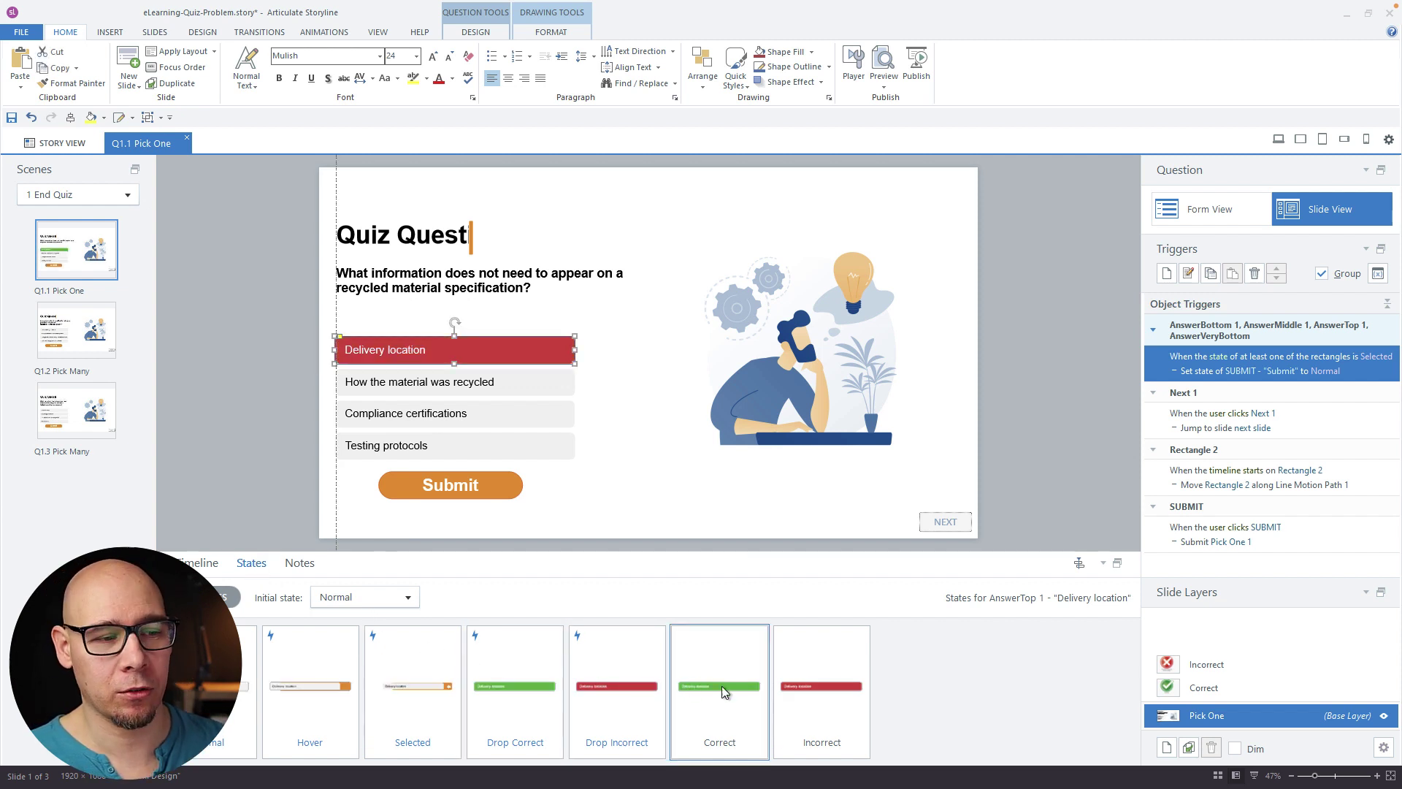
{"action": "left_click", "coordinate": [803, 691]}
{"action": "left_click", "coordinate": [749, 692]}
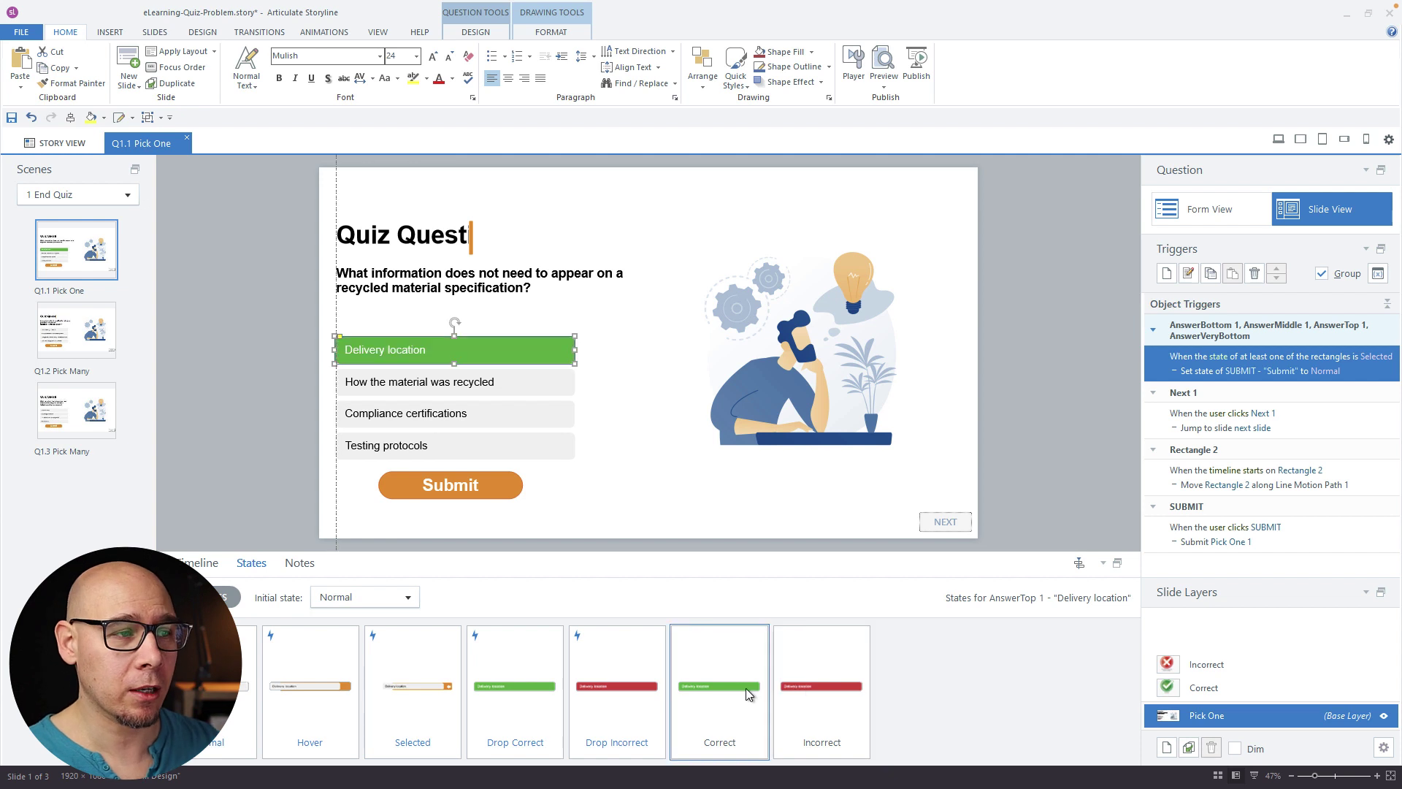
{"action": "left_click", "coordinate": [594, 690]}
{"action": "left_click", "coordinate": [544, 694]}
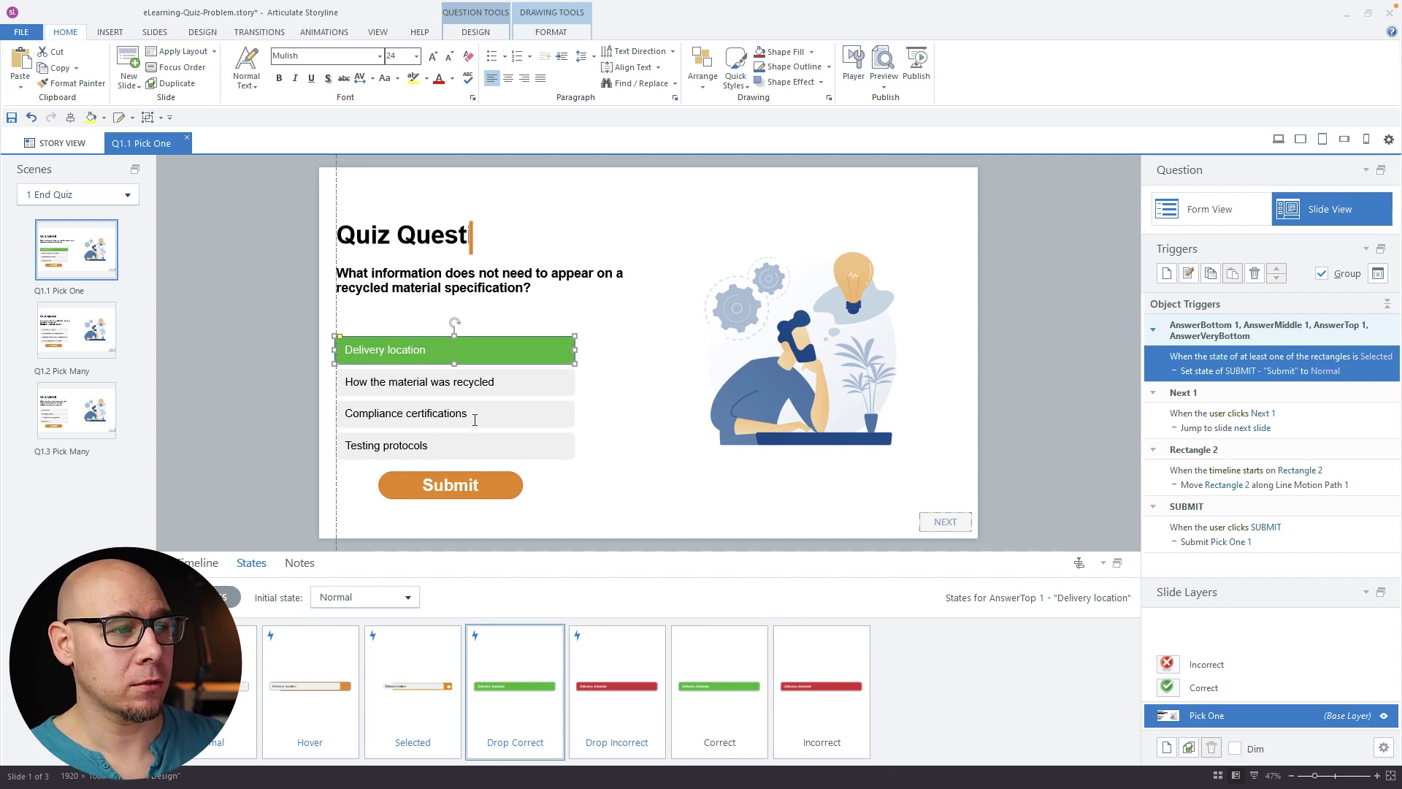
{"action": "left_click", "coordinate": [475, 381]}
{"action": "left_click", "coordinate": [473, 382]}
{"action": "left_click", "coordinate": [468, 413]}
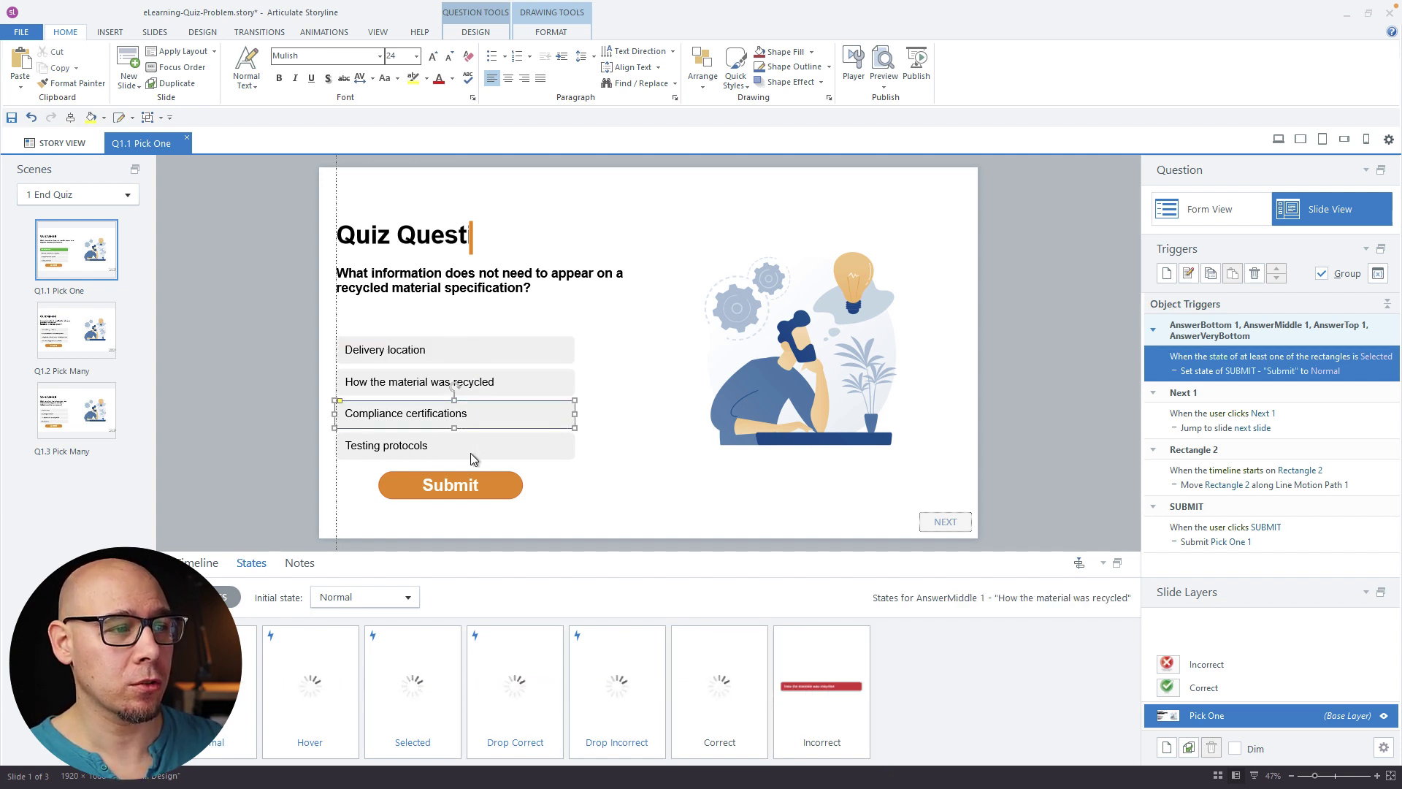
{"action": "left_click", "coordinate": [1095, 413]}
{"action": "left_click", "coordinate": [1247, 692]}
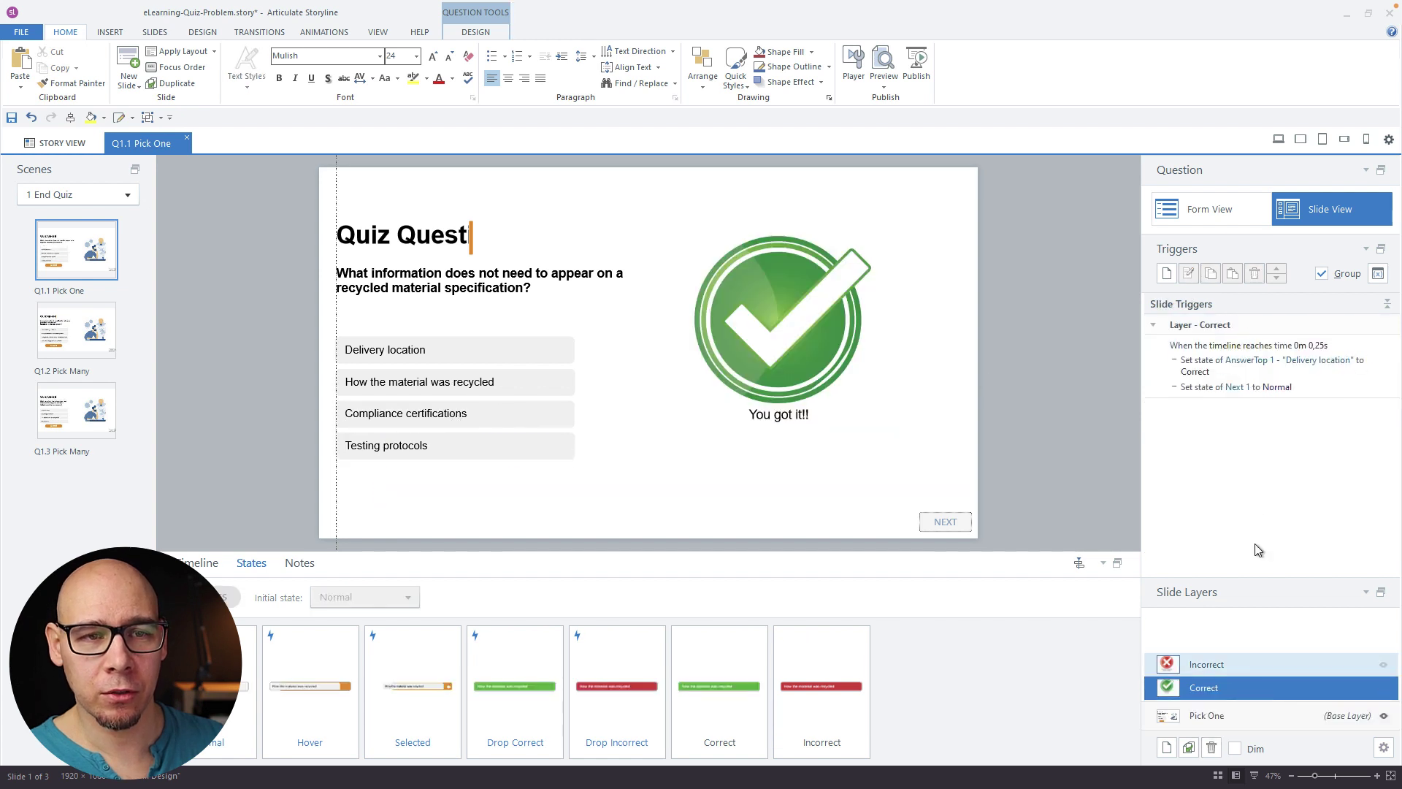
{"action": "left_click", "coordinate": [1377, 365]}
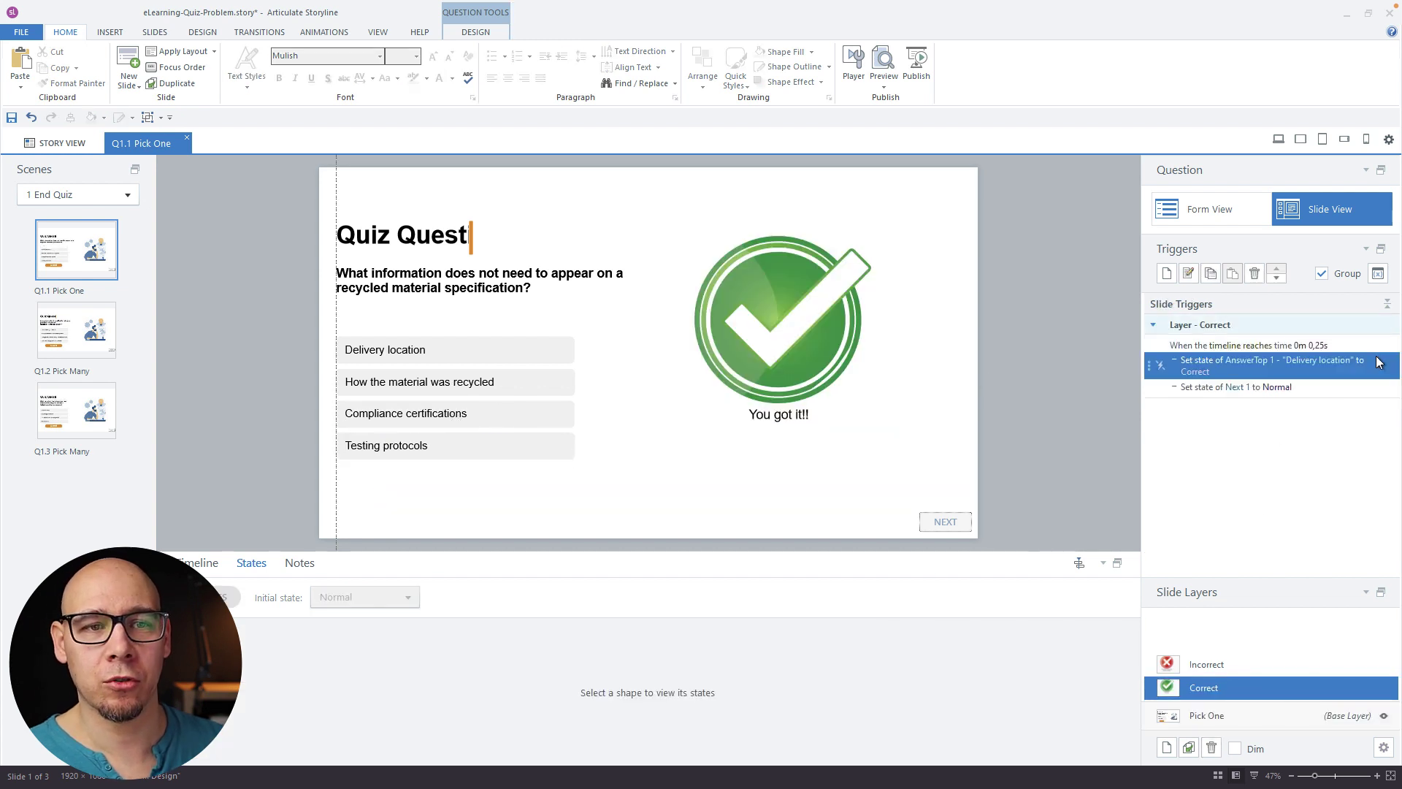
{"action": "left_click", "coordinate": [1255, 663]}
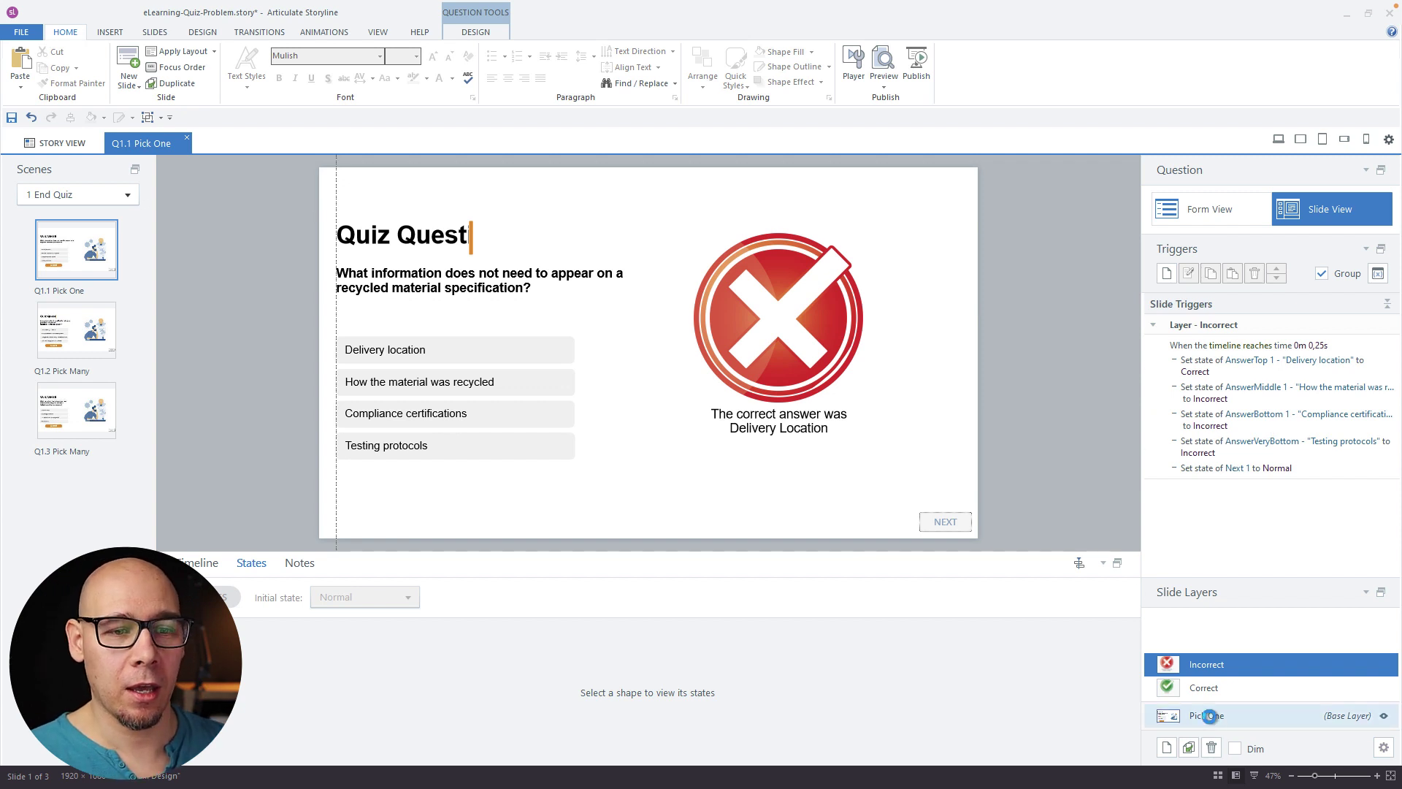
{"action": "left_click", "coordinate": [1201, 715]}
Step: Return to Story View, select slide 1.2 and preview only the selected slides
{"action": "left_click", "coordinate": [63, 143]}
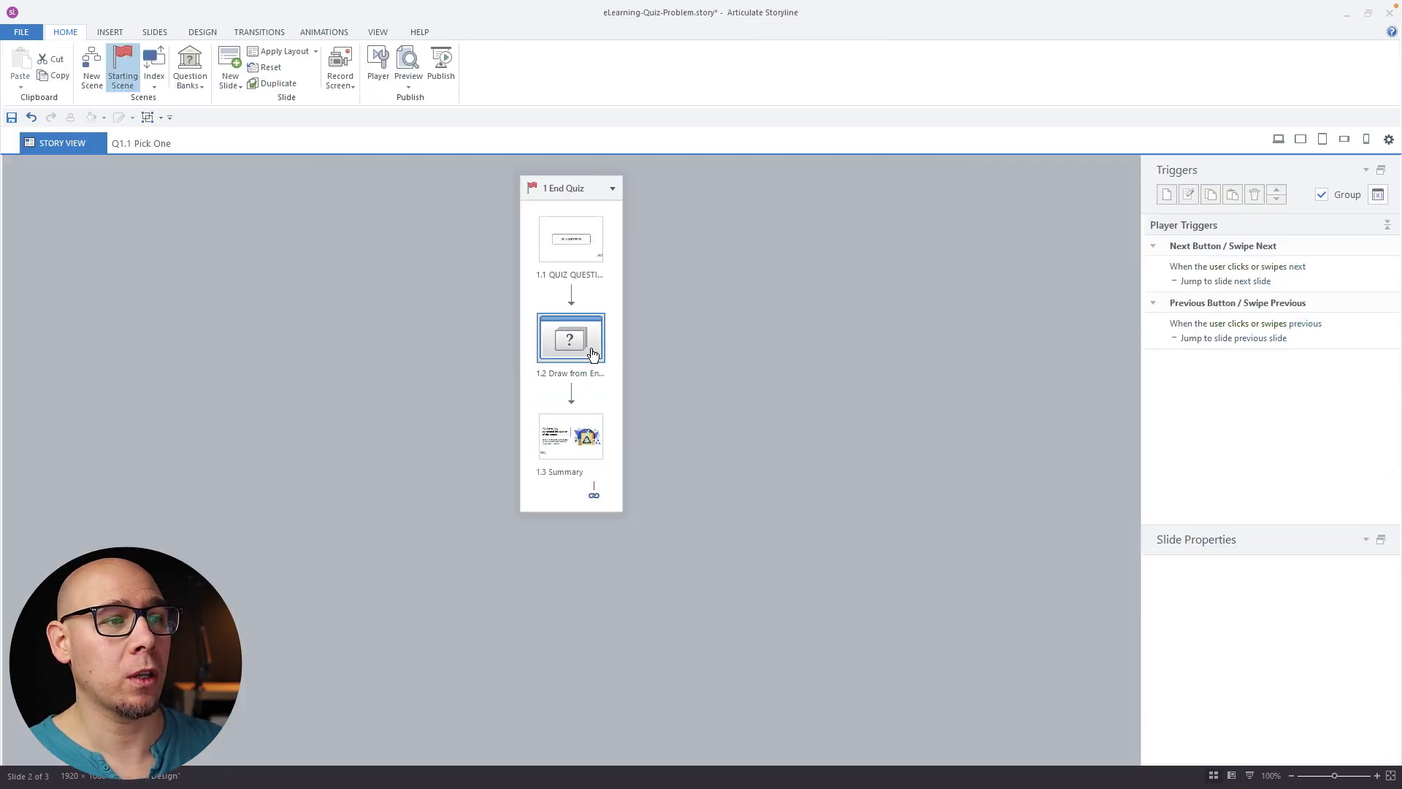
{"action": "left_click", "coordinate": [407, 87]}
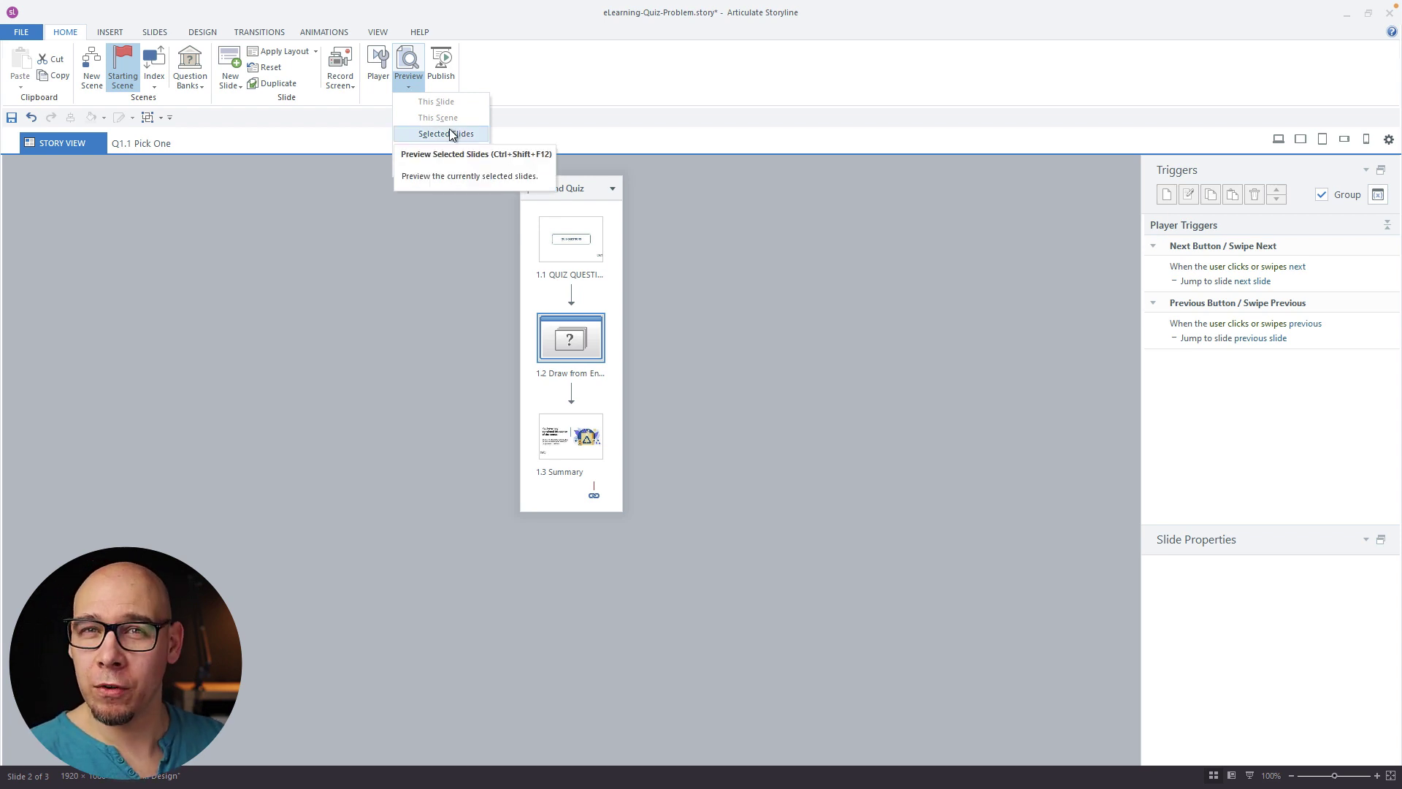
{"action": "left_click", "coordinate": [609, 261]}
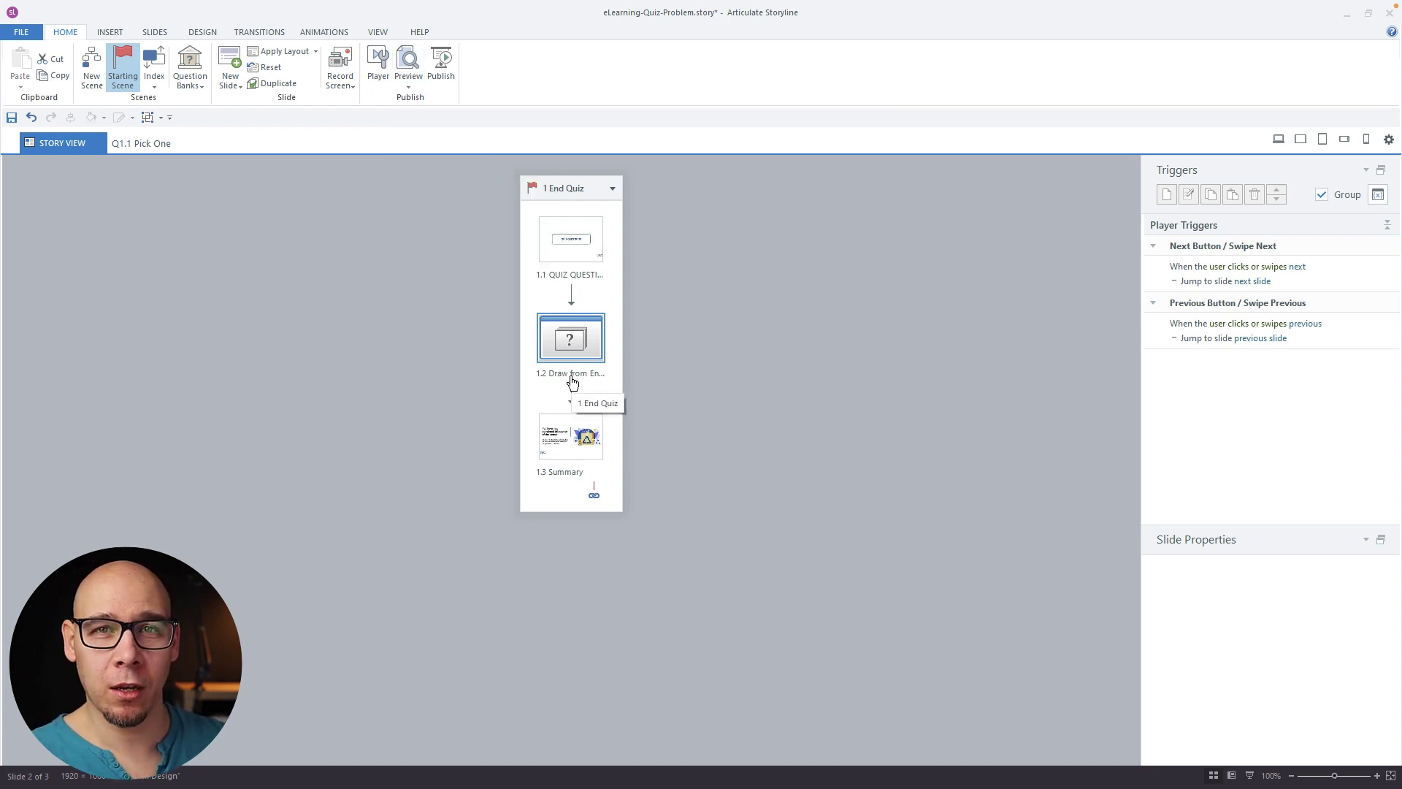
{"action": "left_click", "coordinate": [457, 304]}
{"action": "left_click", "coordinate": [561, 337]}
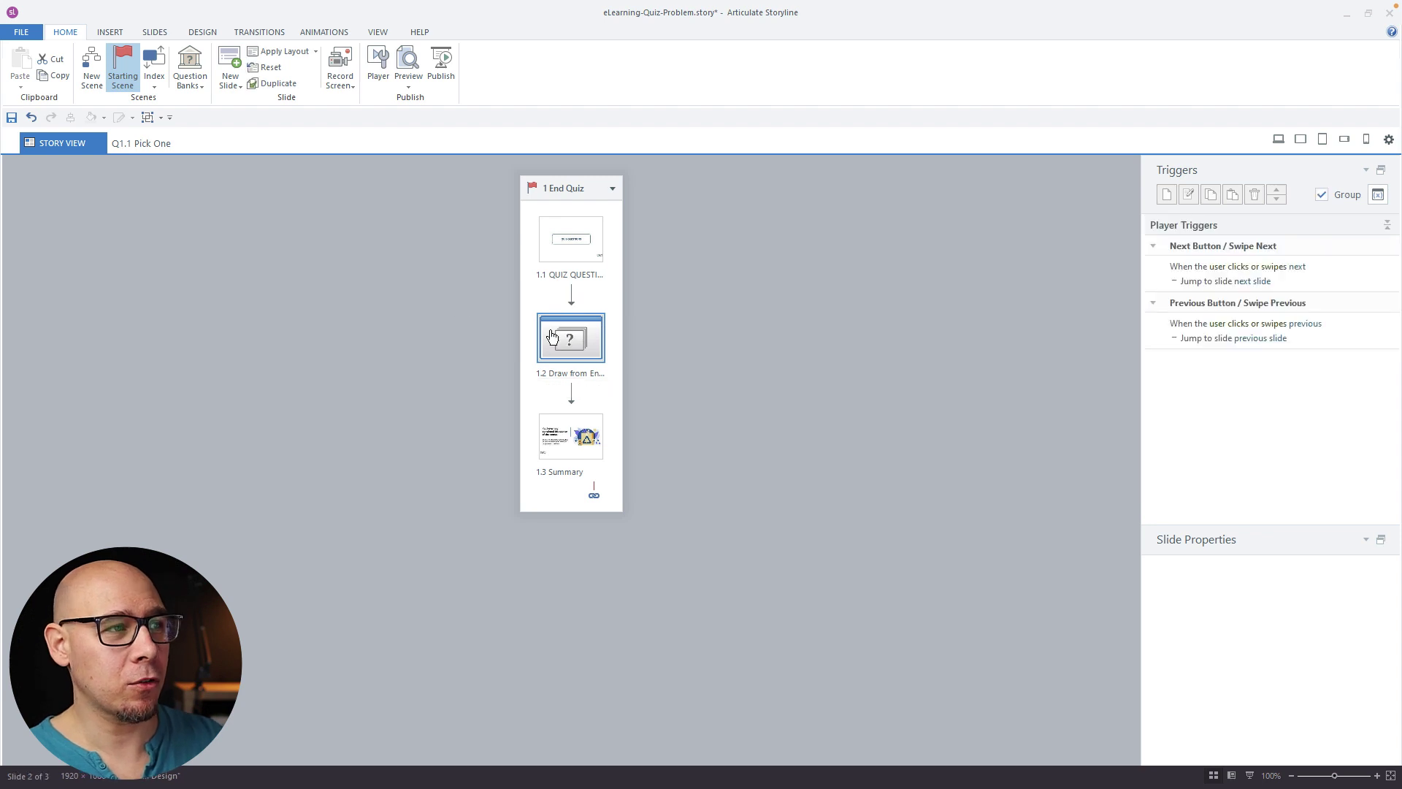
{"action": "left_click", "coordinate": [409, 85]}
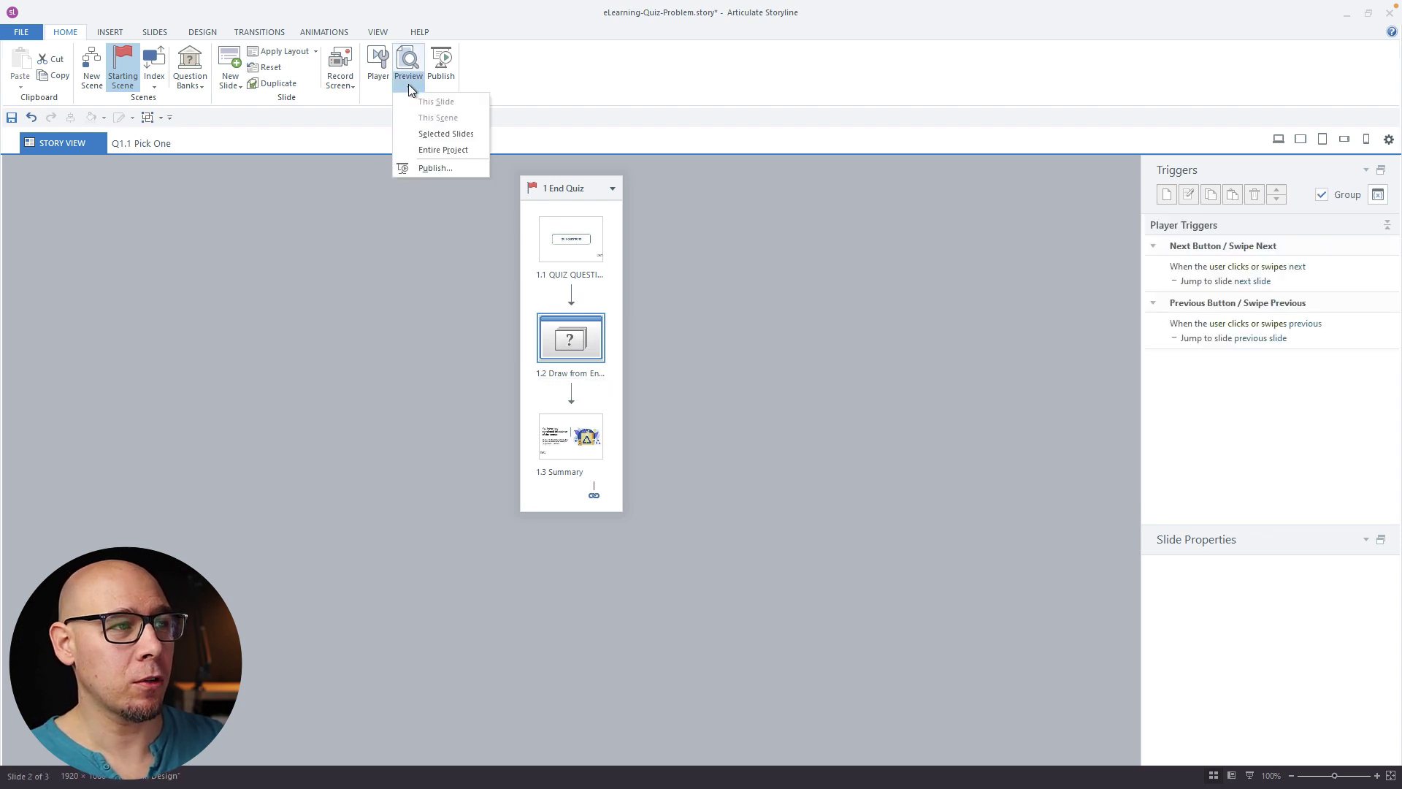
{"action": "left_click", "coordinate": [441, 135]}
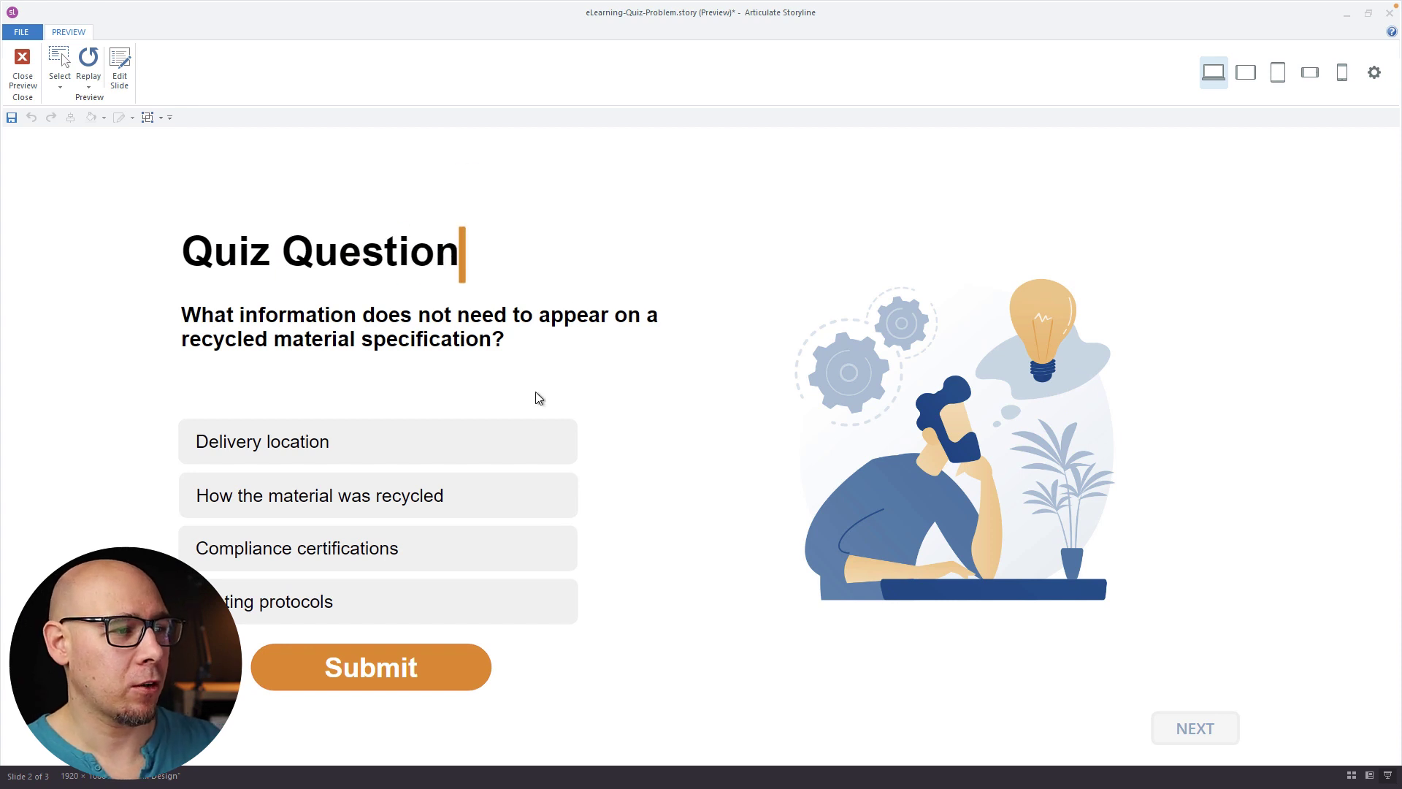
Step: Answer with Compliance certifications and submit to see the incorrect feedback
{"action": "left_click", "coordinate": [387, 561]}
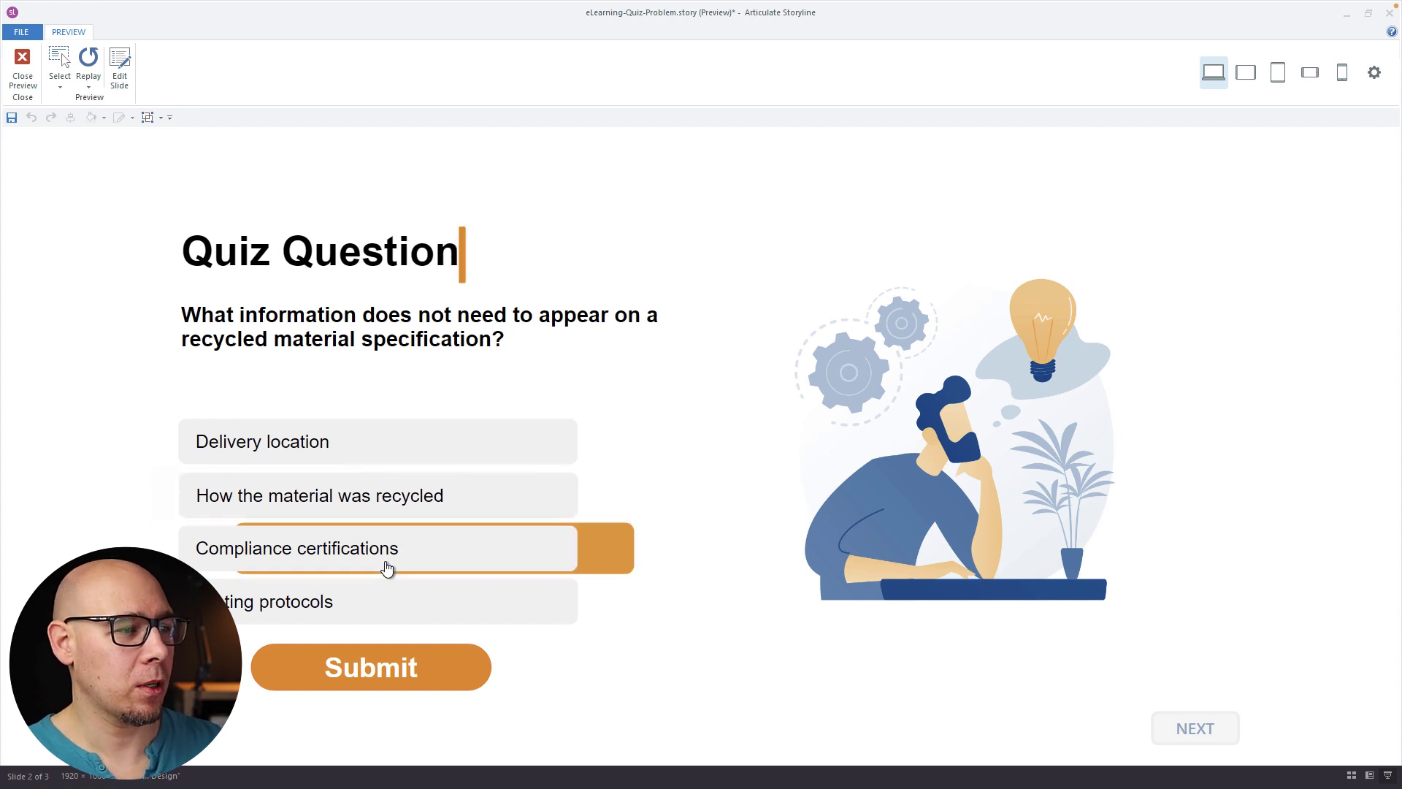
{"action": "left_click", "coordinate": [402, 685]}
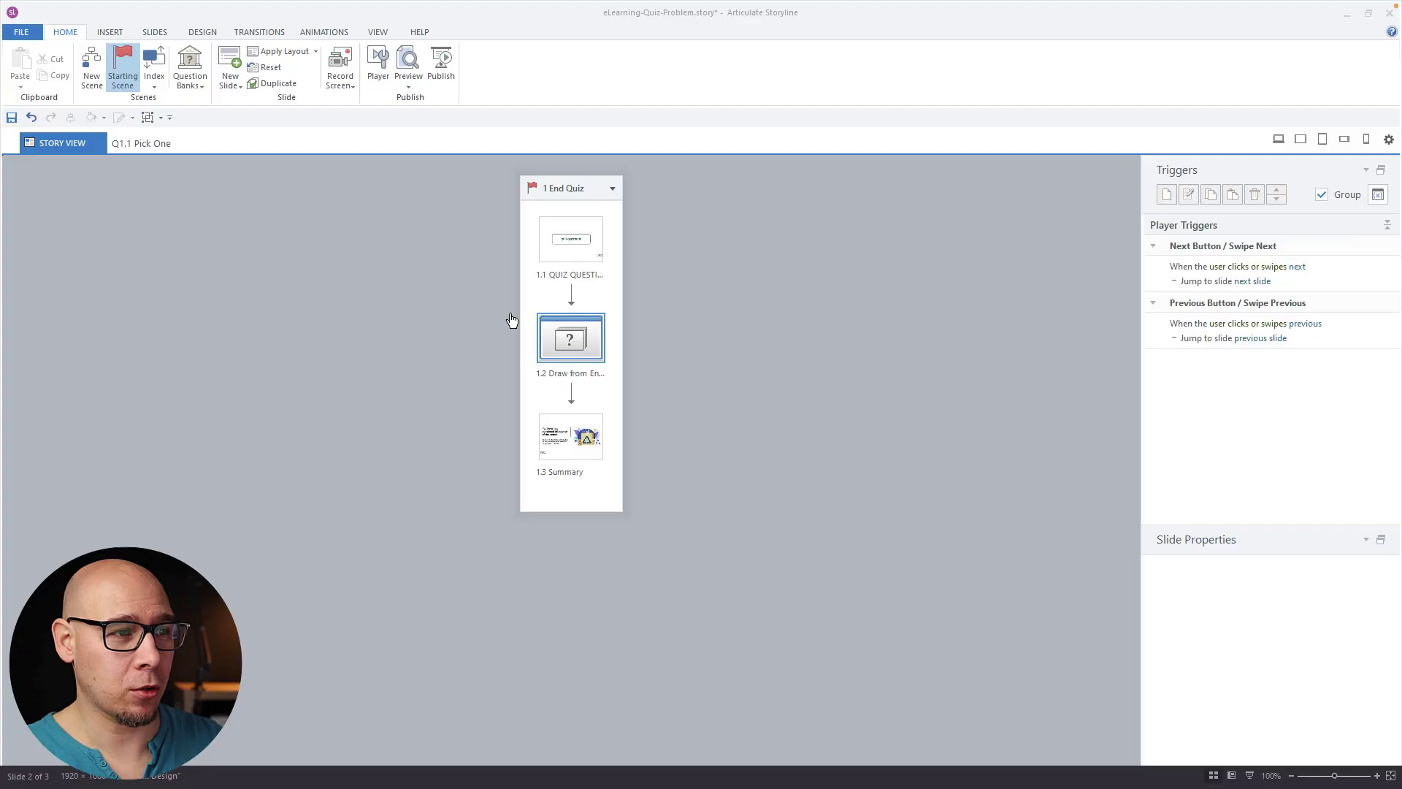
{"action": "double_click", "coordinate": [514, 318]}
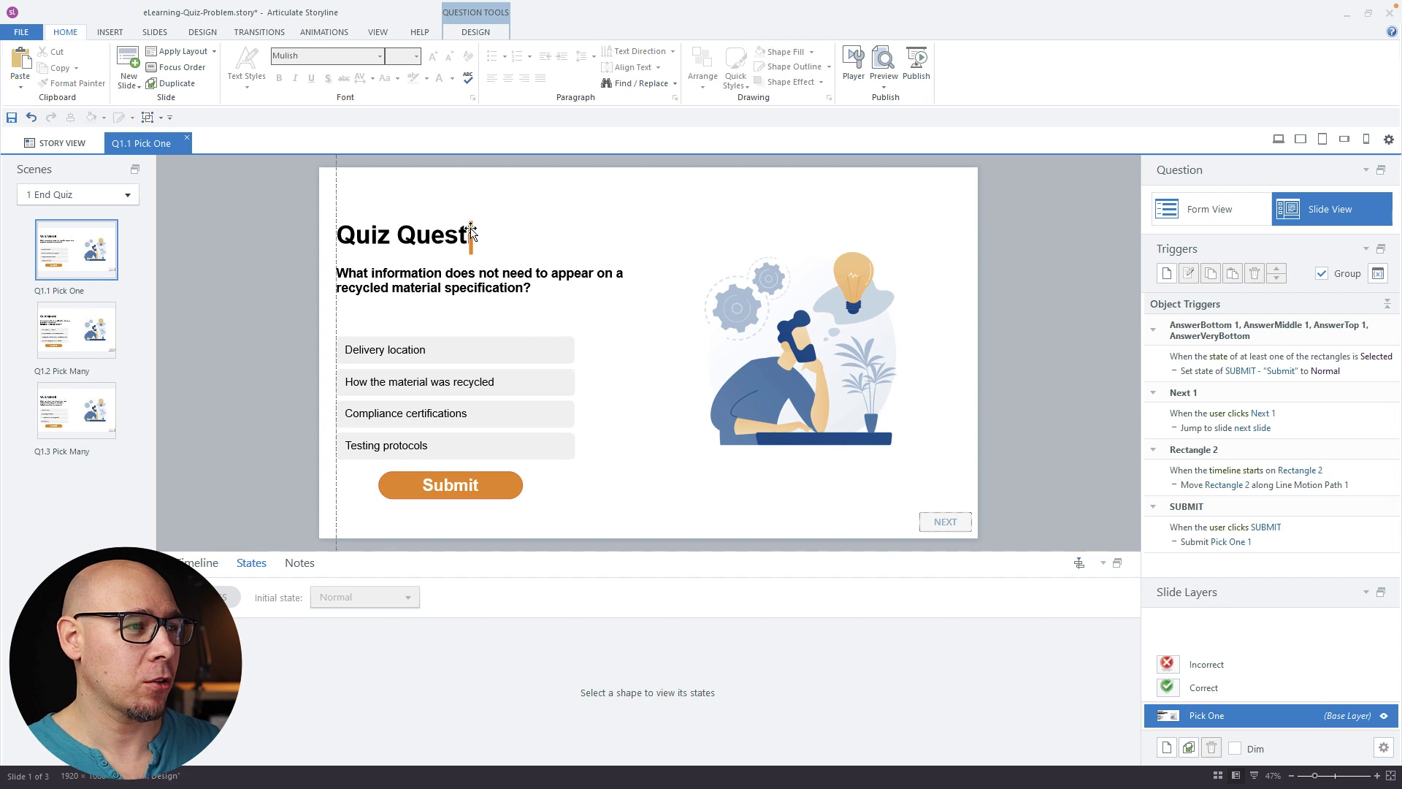
{"action": "left_click", "coordinate": [471, 232]}
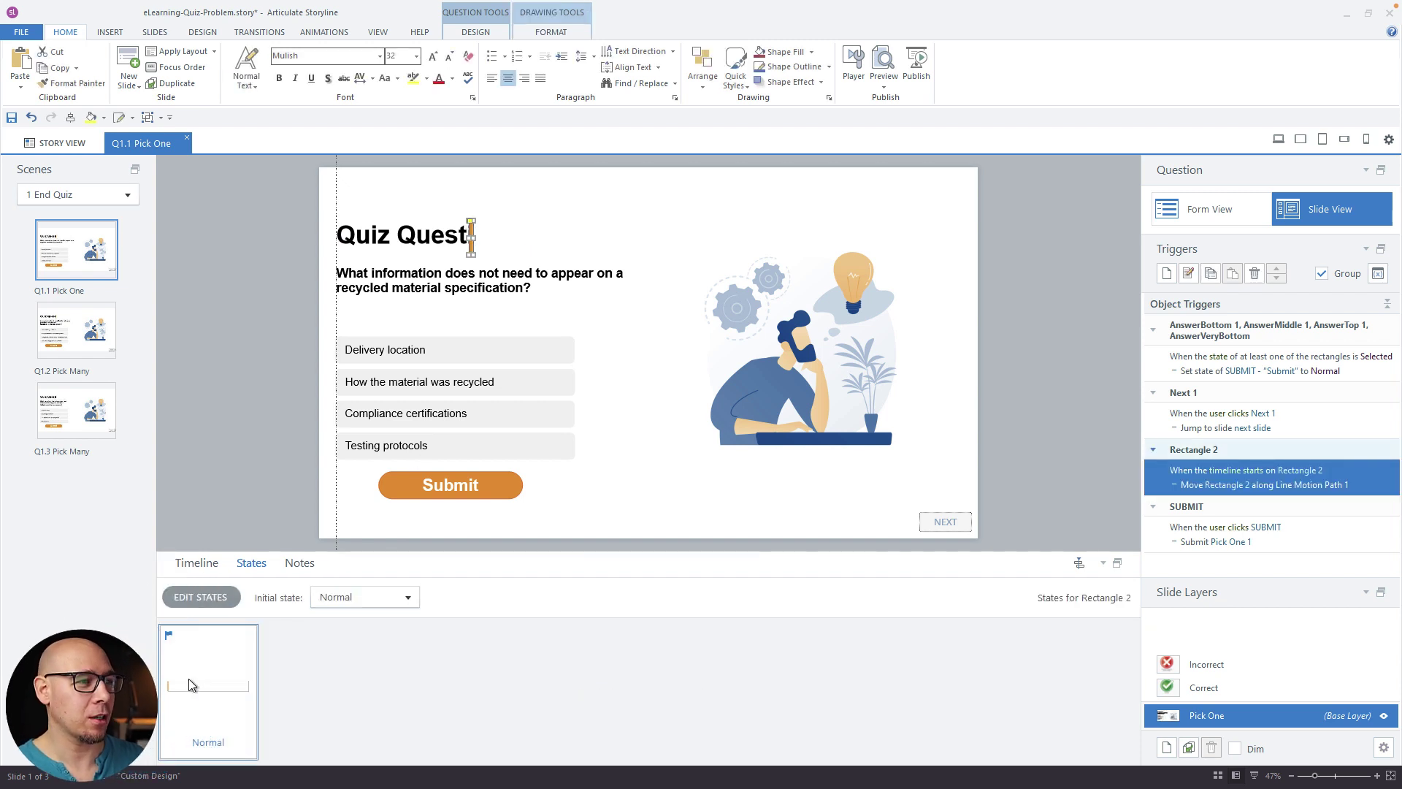
{"action": "left_click", "coordinate": [466, 243]}
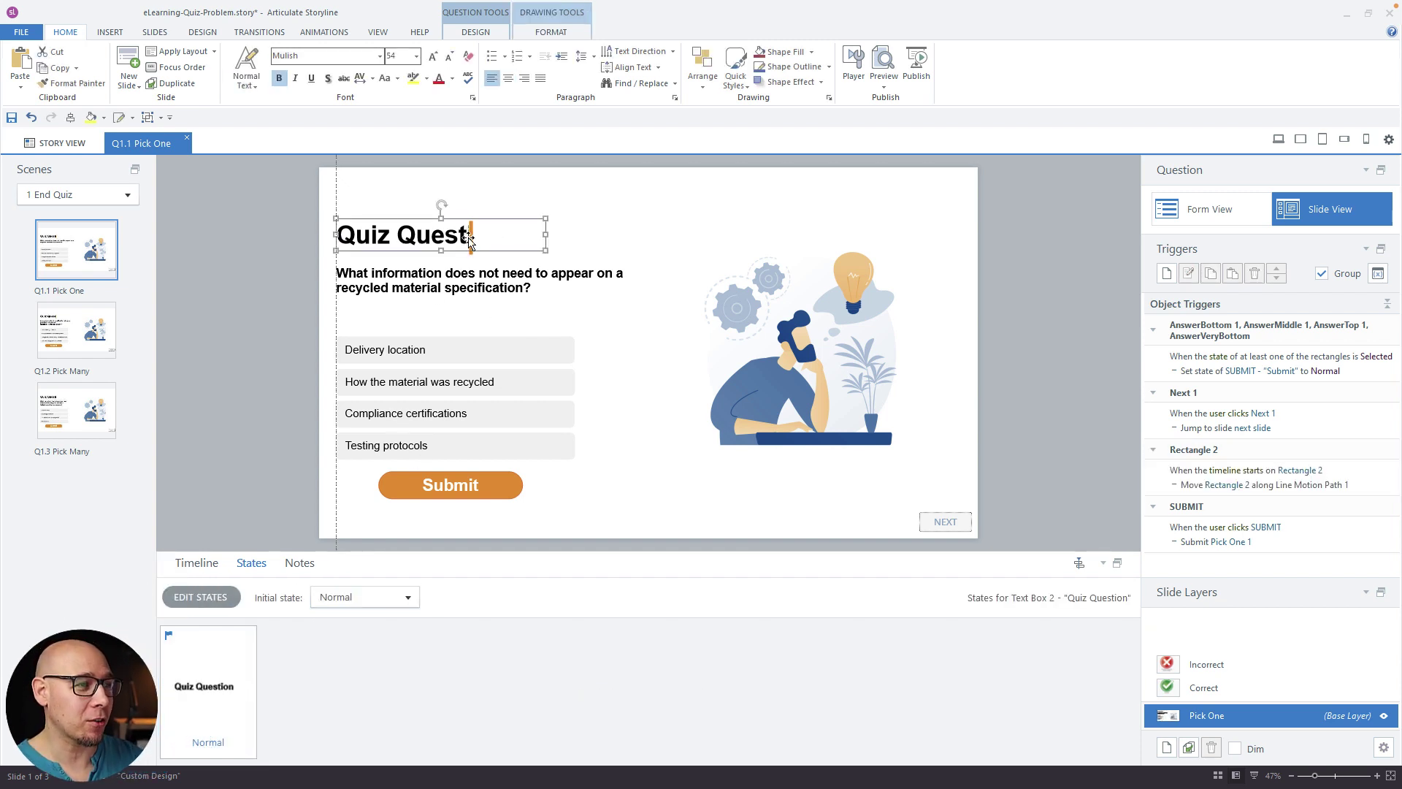
{"action": "left_click", "coordinate": [471, 234]}
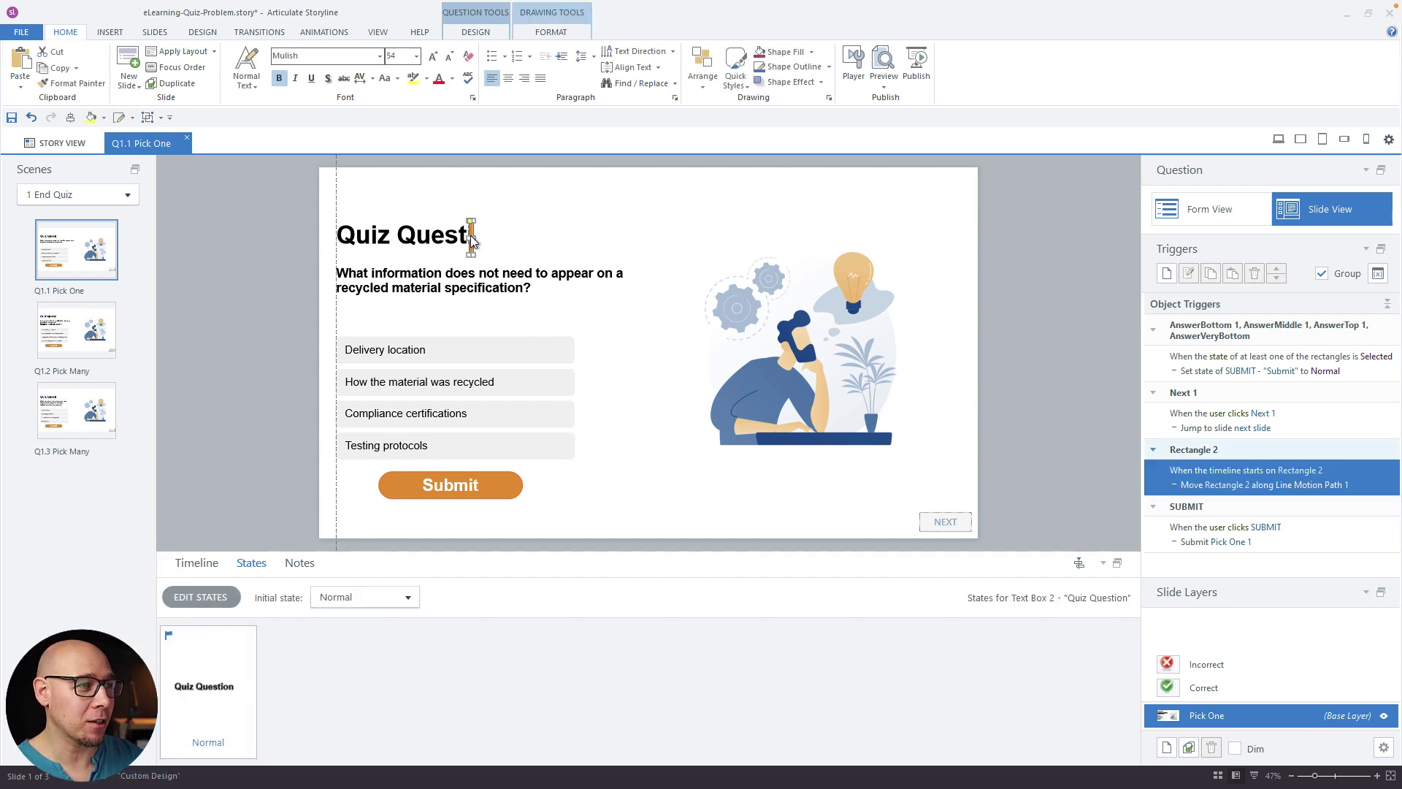
{"action": "double_click", "coordinate": [205, 672]}
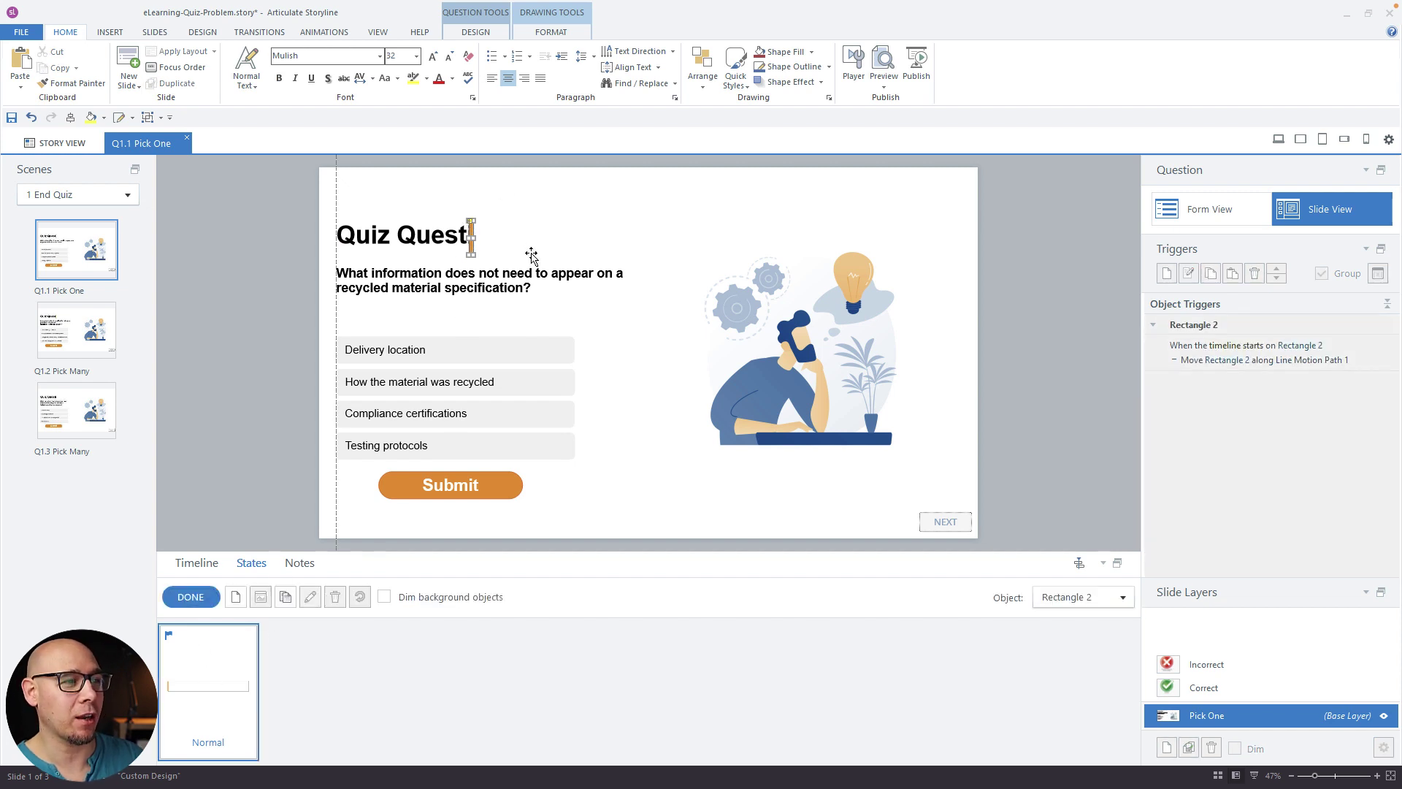
{"action": "left_click", "coordinate": [531, 249]}
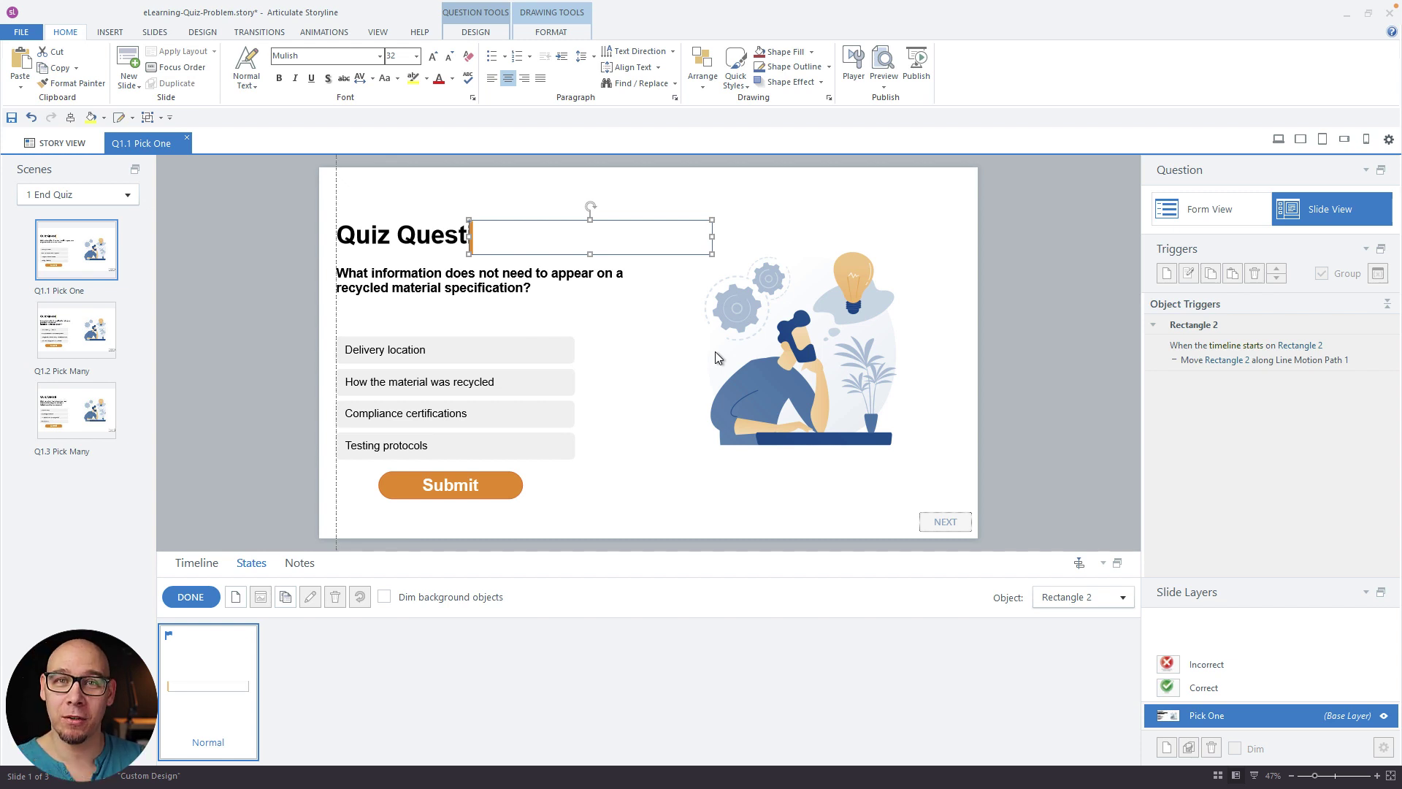
{"action": "left_click", "coordinate": [191, 597]}
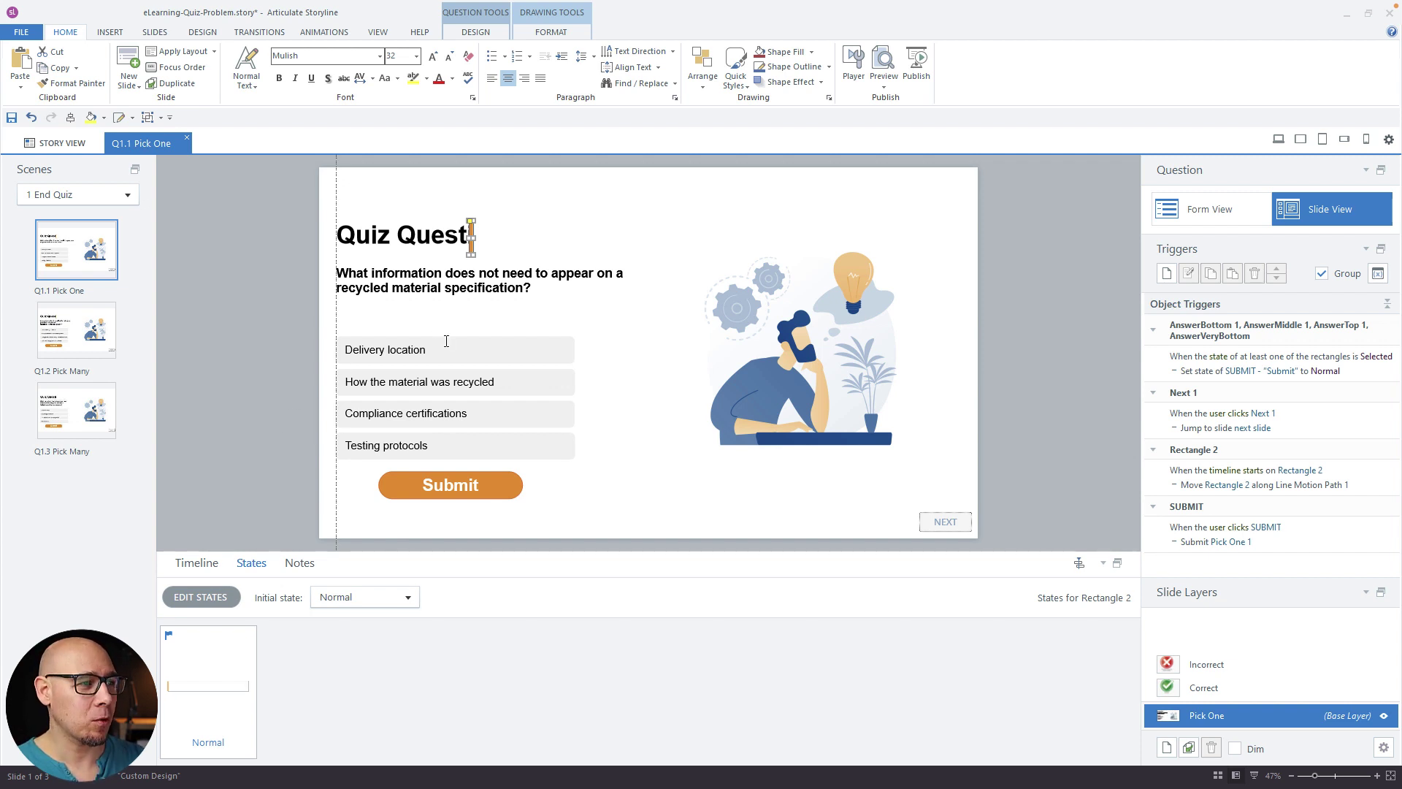
Step: Set the Submit button's initial state to Disabled, then preview the slide with F12
{"action": "left_click", "coordinate": [467, 471]}
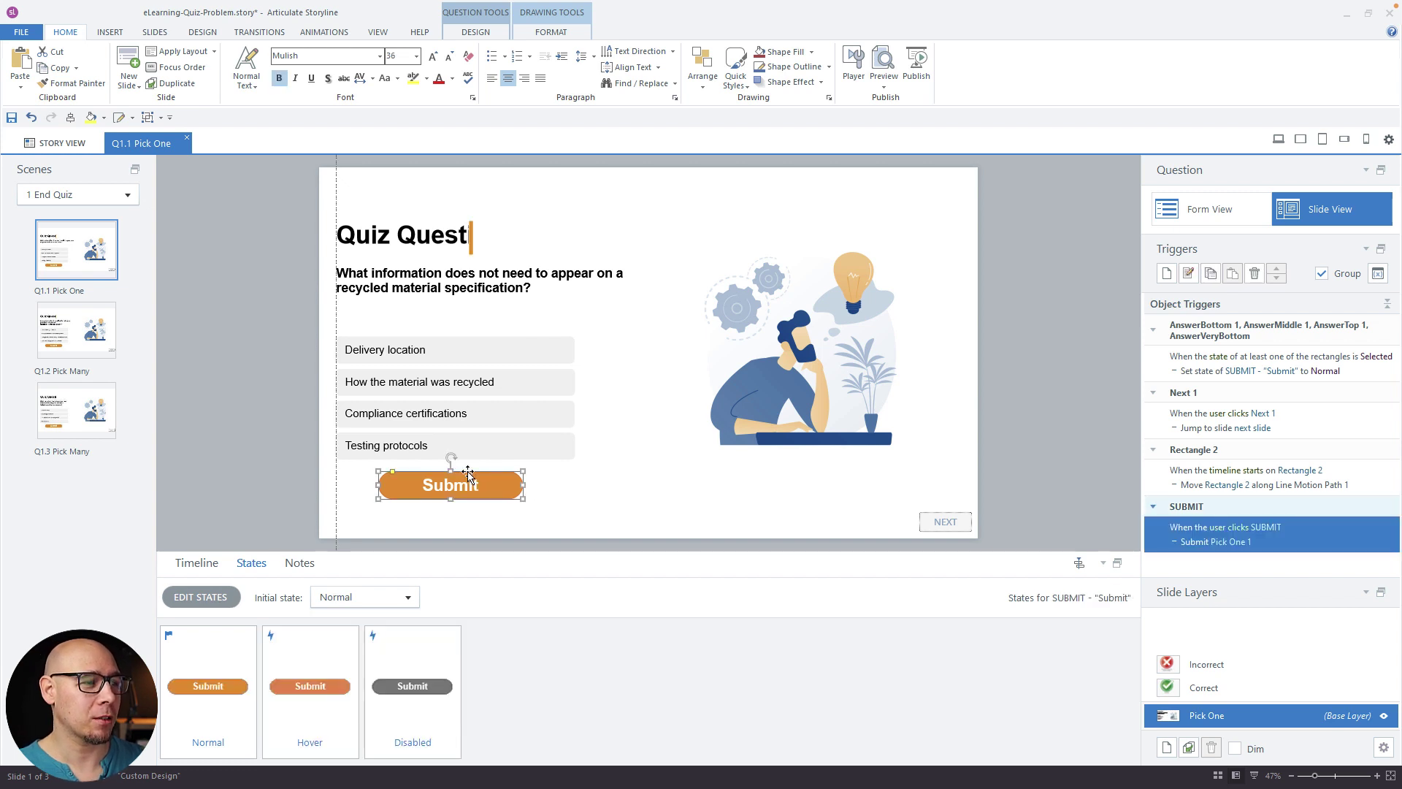
{"action": "left_click", "coordinate": [407, 597]}
{"action": "left_click", "coordinate": [360, 652]}
{"action": "left_click", "coordinate": [268, 447]}
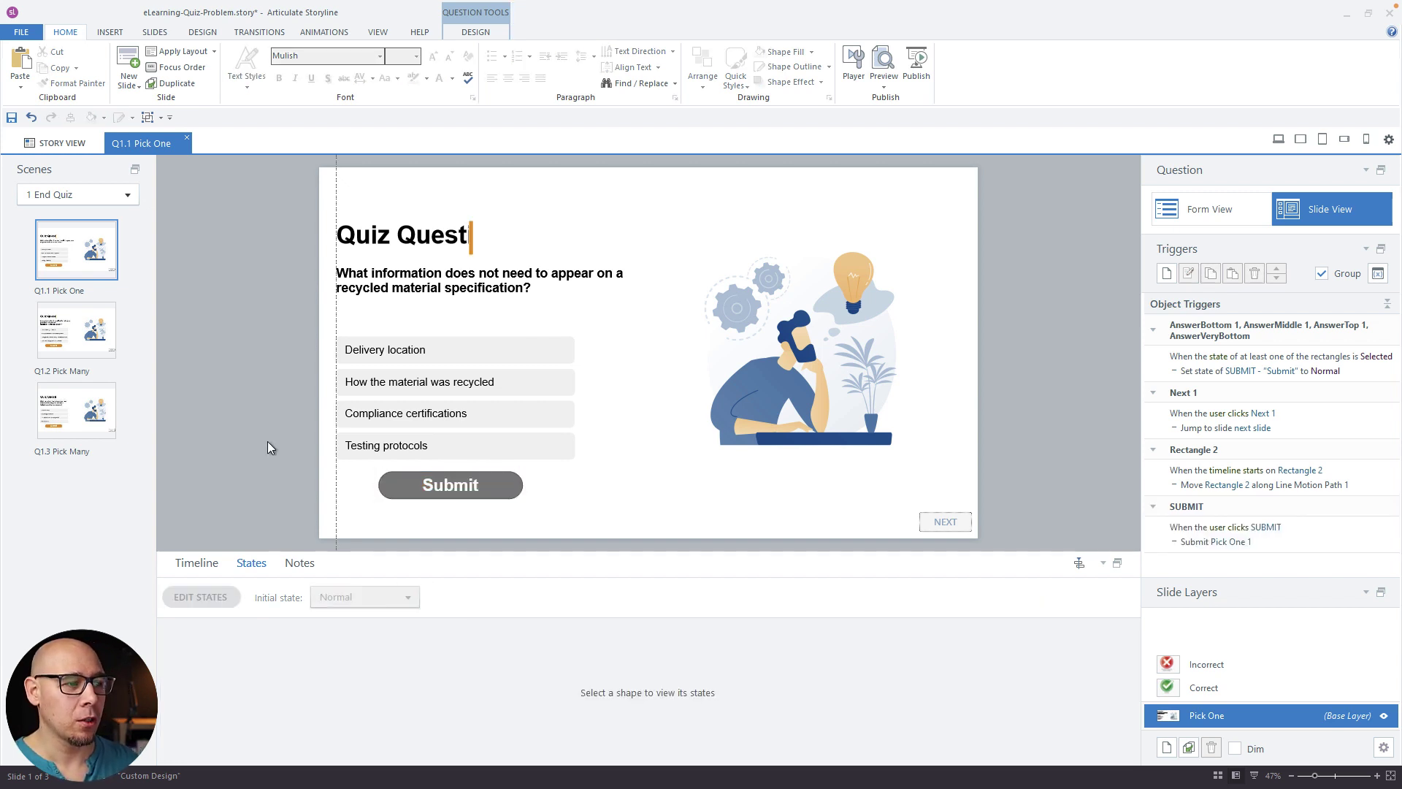
{"action": "key", "text": "F12"}
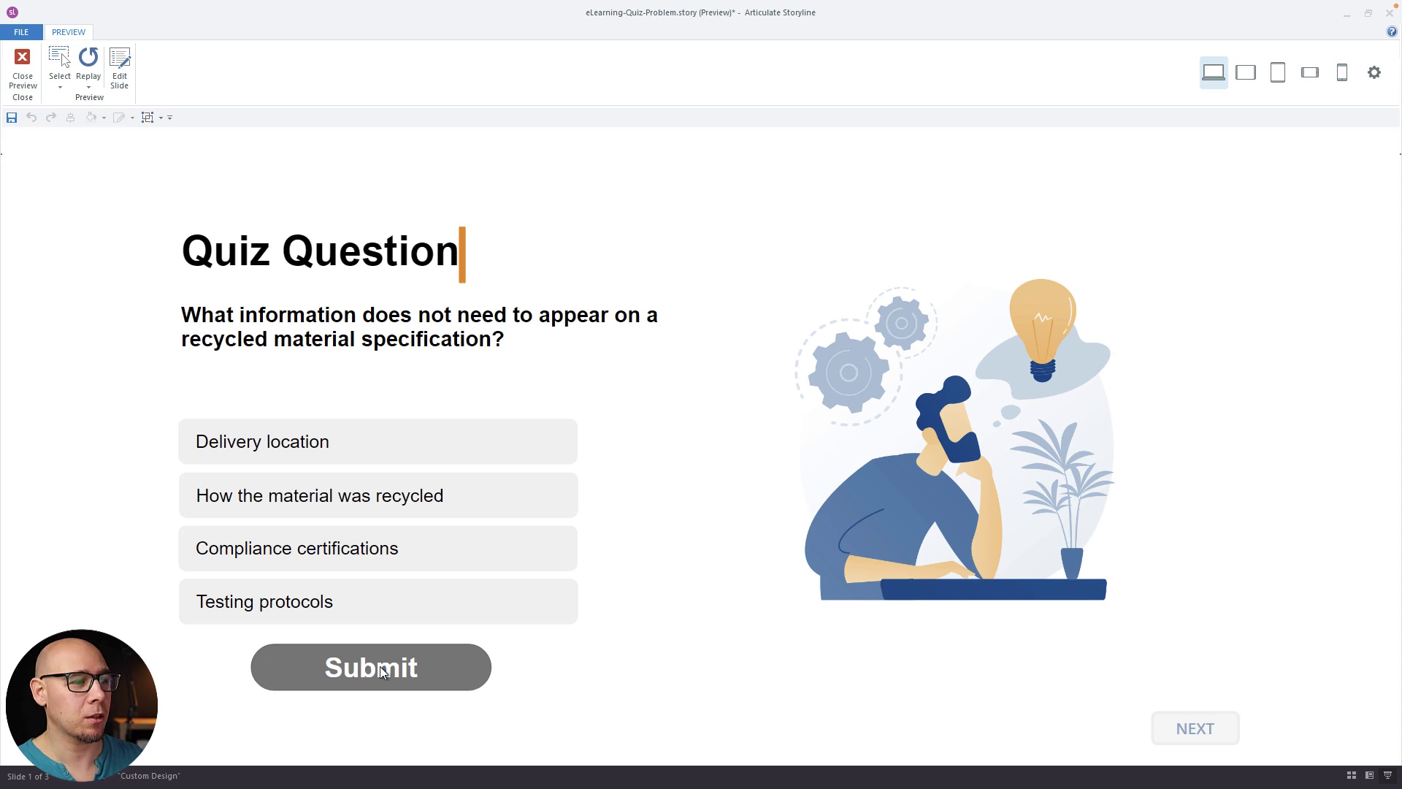
Step: Pick Compliance certifications in the preview so Submit switches from Disabled to Normal
{"action": "left_click", "coordinate": [385, 557]}
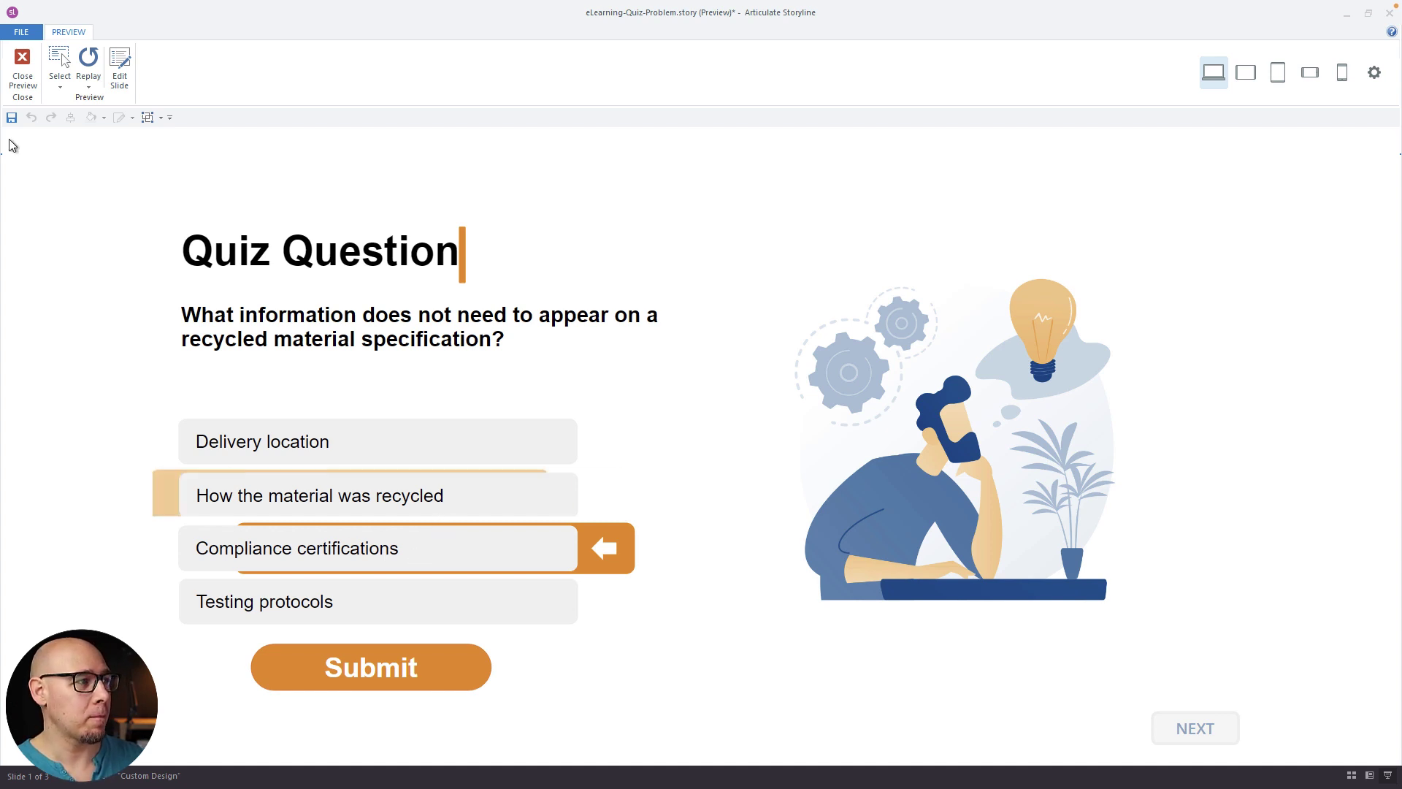
Step: Leave the preview and inspect the Correct layer's invisible NoClick rectangle and timeline objects
{"action": "left_click", "coordinate": [15, 75]}
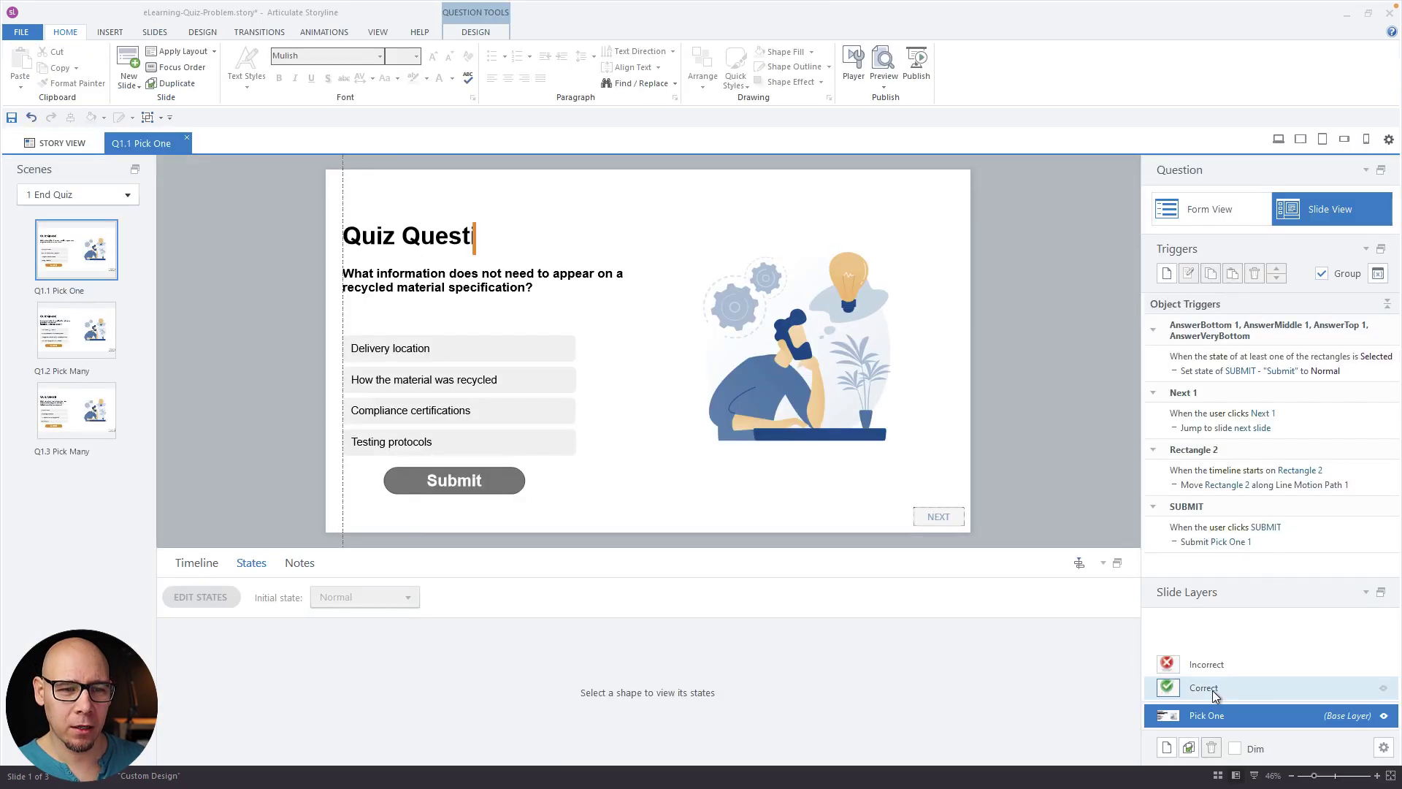
{"action": "left_click", "coordinate": [1213, 688]}
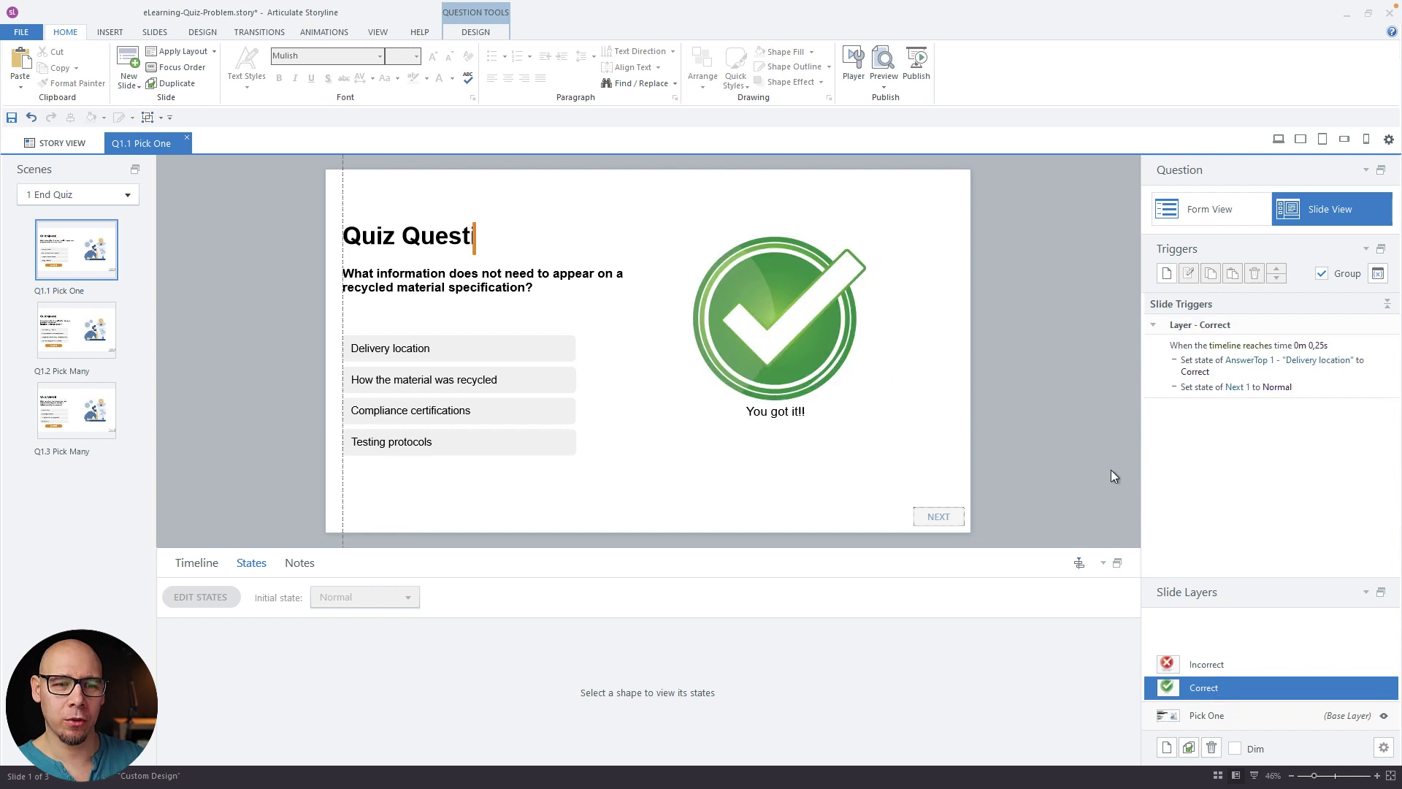
{"action": "left_click", "coordinate": [594, 318]}
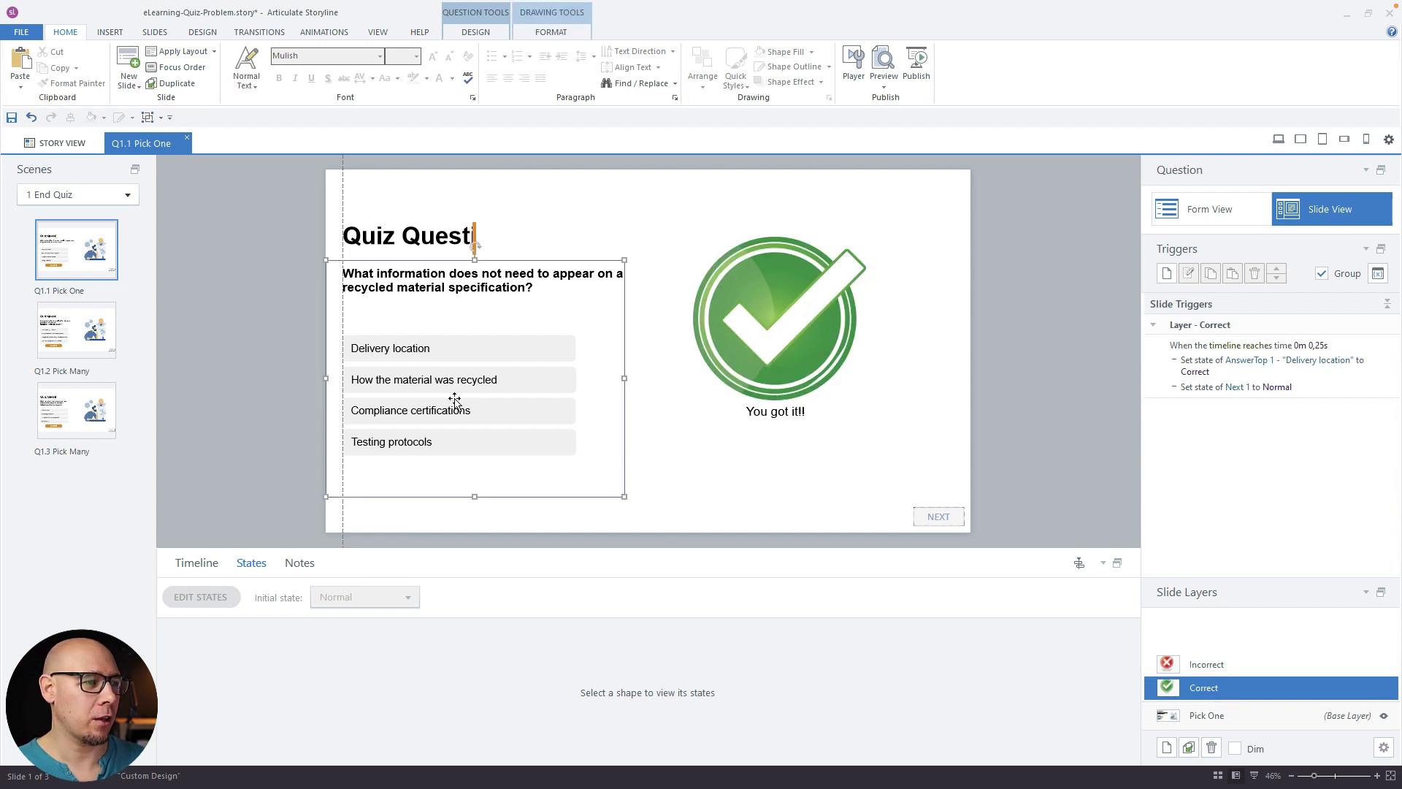
{"action": "left_click", "coordinate": [197, 563]}
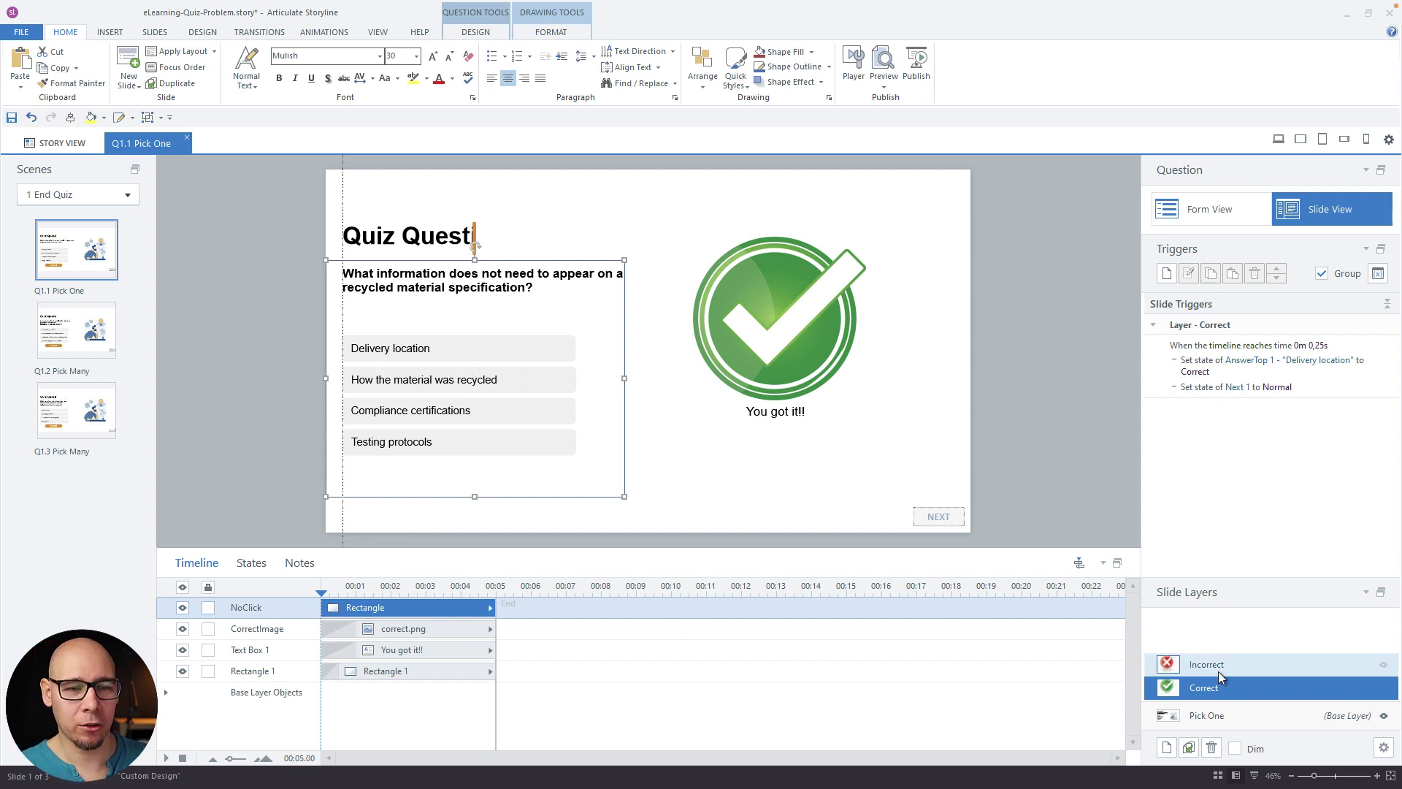
Step: Check the Correct layer's Slide Layer Properties, then deselect the question-area rectangle
{"action": "double_click", "coordinate": [1178, 692]}
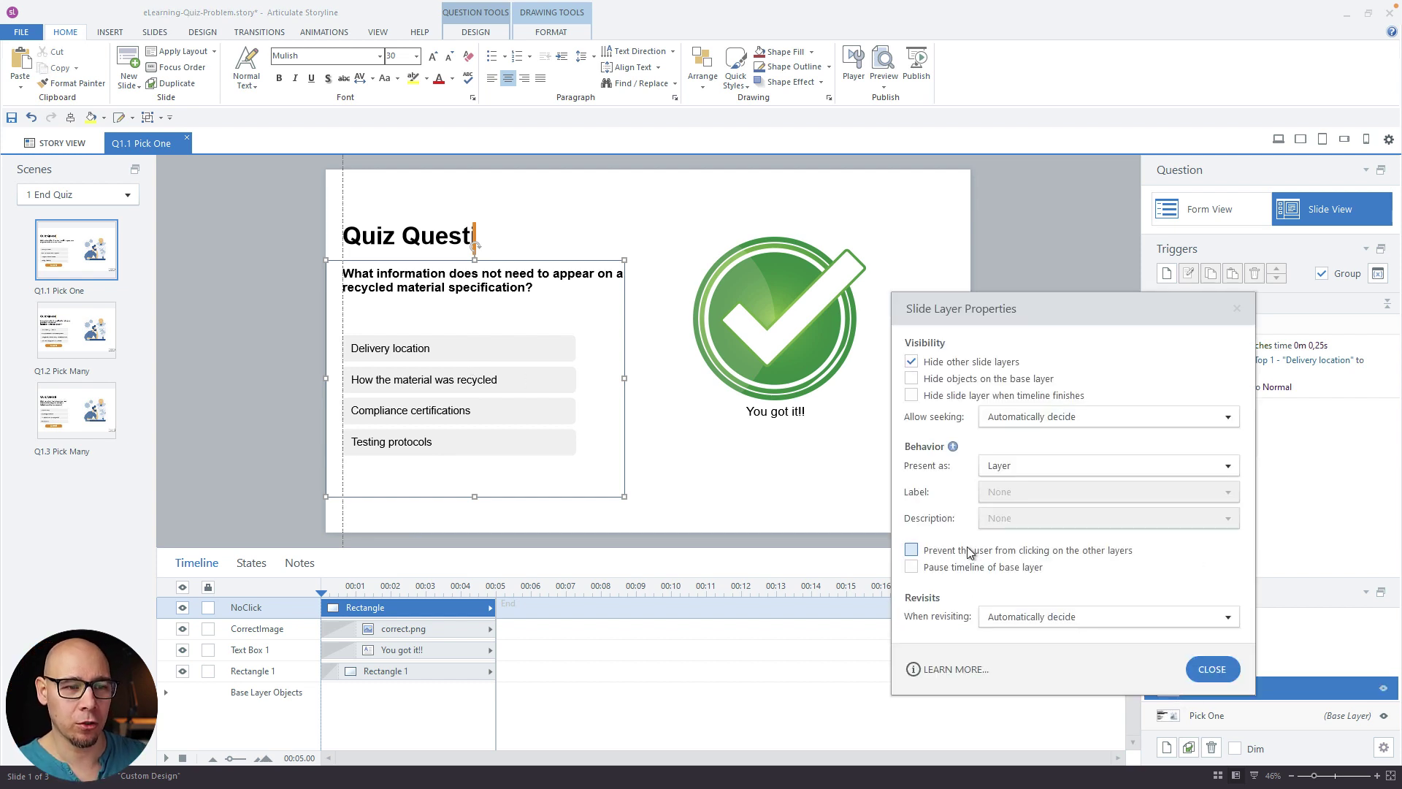
{"action": "left_click", "coordinate": [1212, 668]}
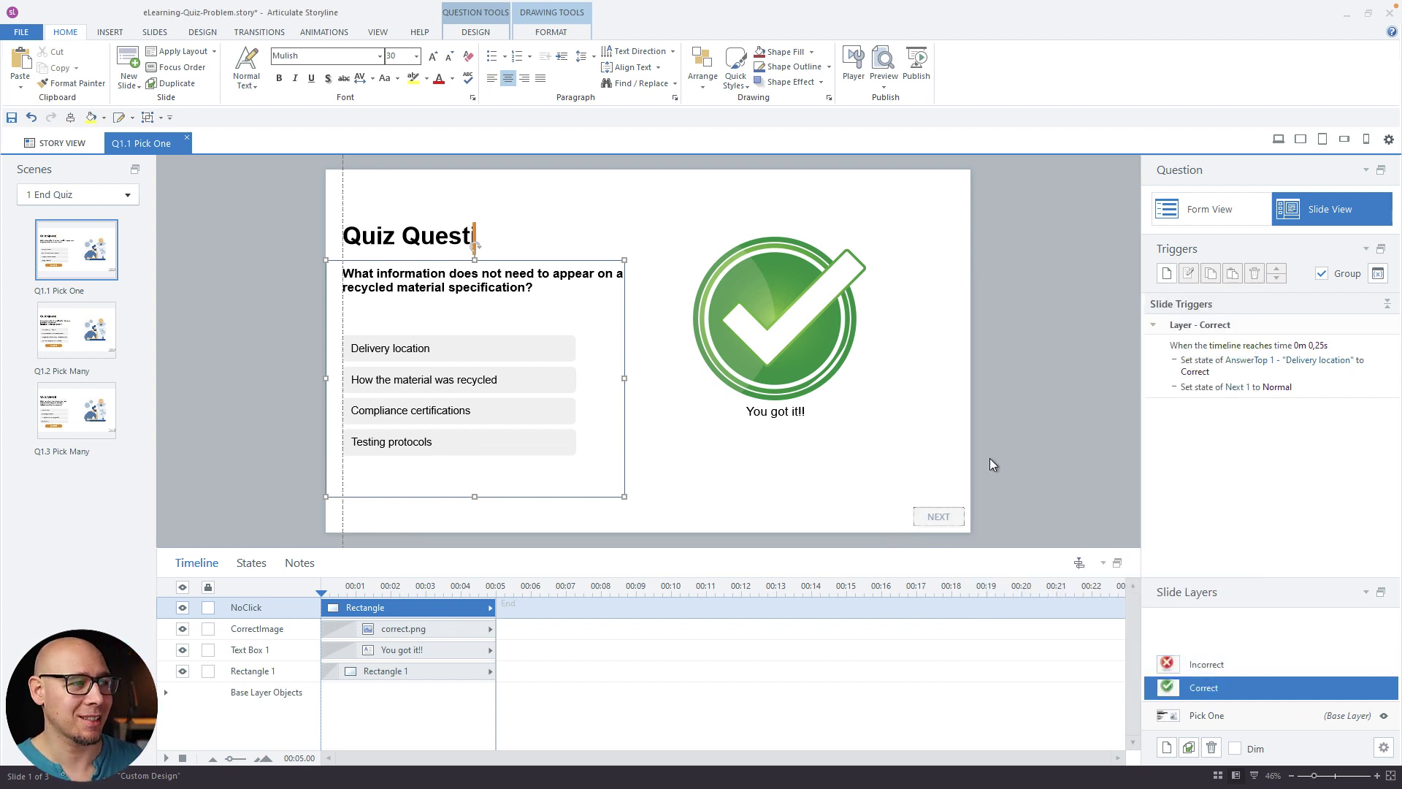
{"action": "left_click", "coordinate": [284, 300]}
{"action": "left_click", "coordinate": [109, 31]}
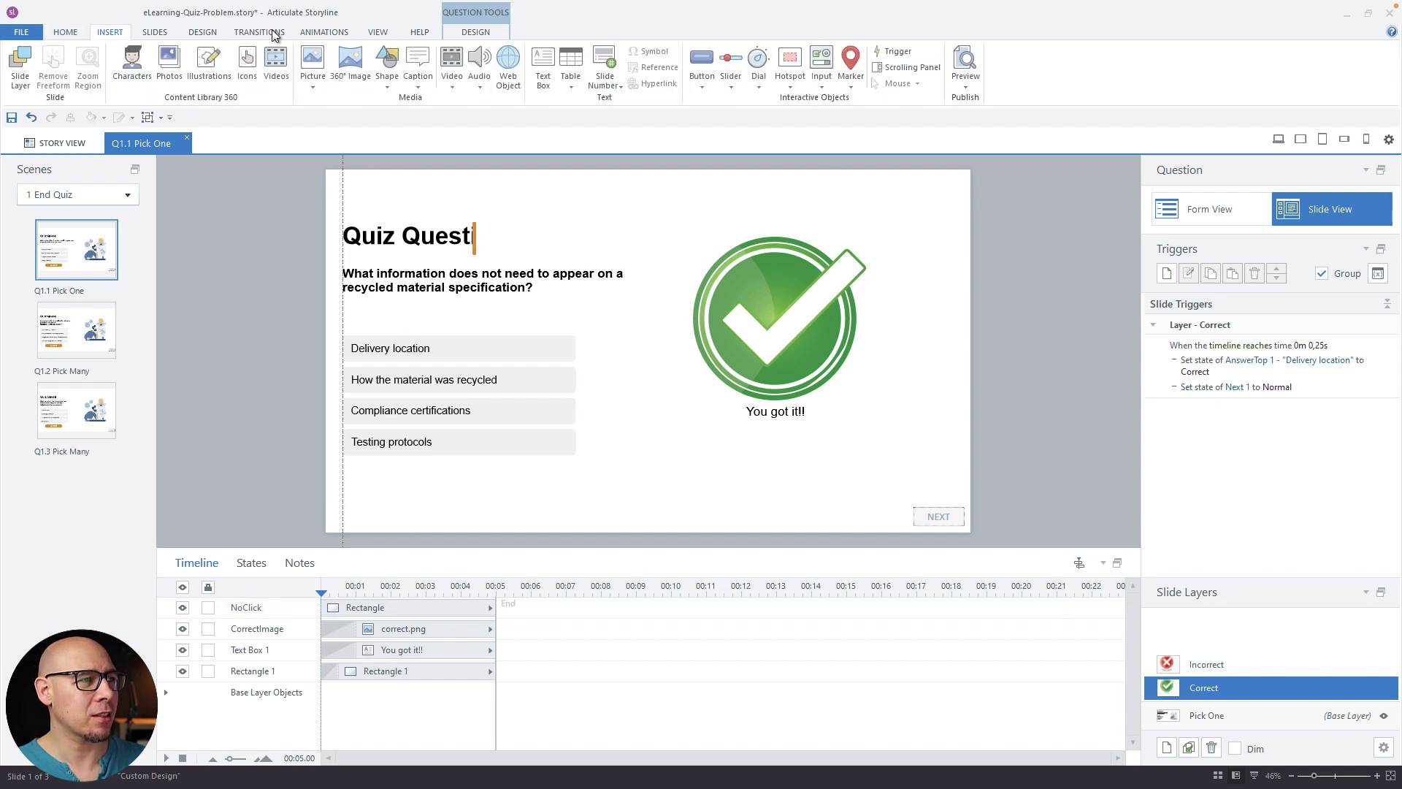
{"action": "left_click", "coordinate": [789, 73]}
{"action": "left_click", "coordinate": [851, 114]}
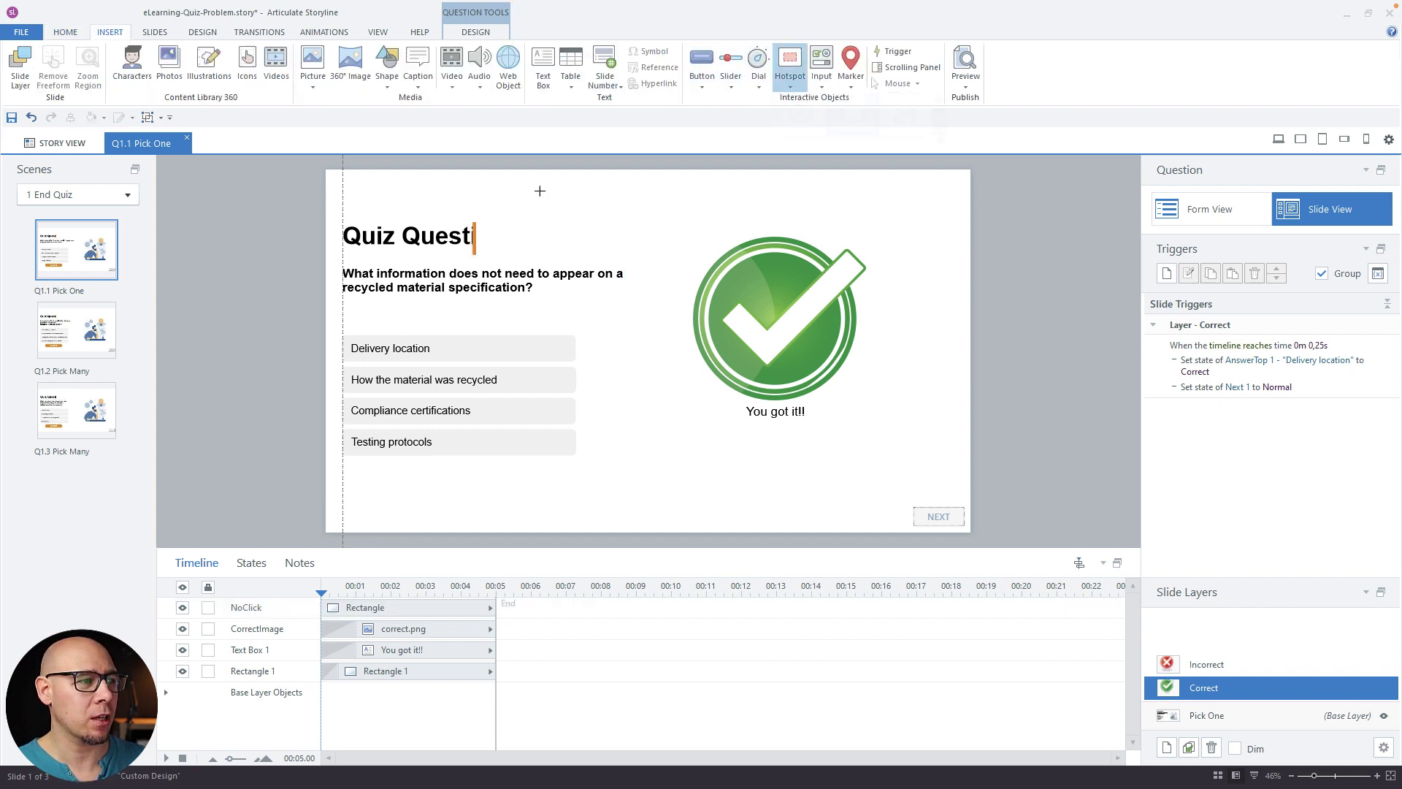
{"action": "left_click_drag", "start_coordinate": [326, 300], "coordinate": [604, 481]}
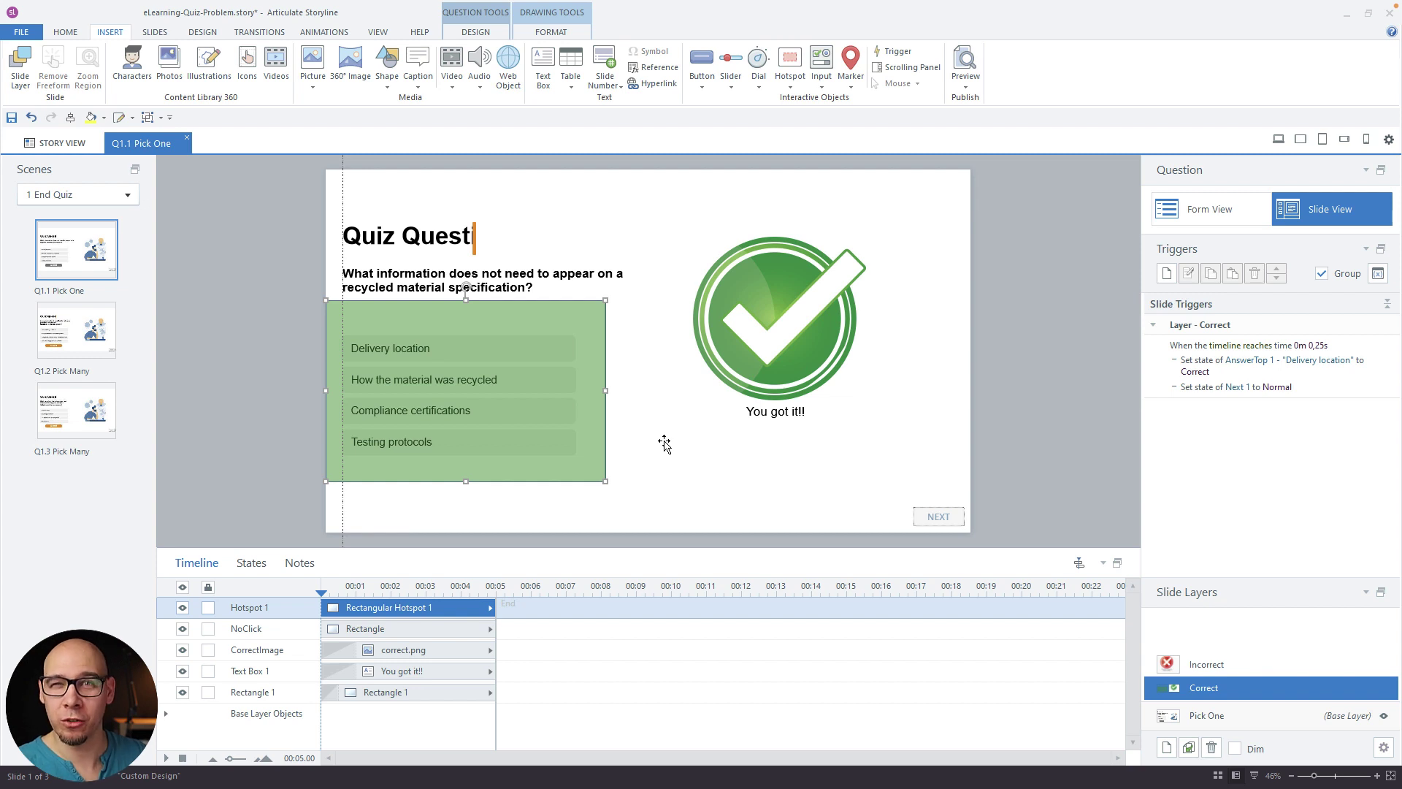
{"action": "key", "text": "Delete"}
{"action": "left_click", "coordinate": [580, 326]}
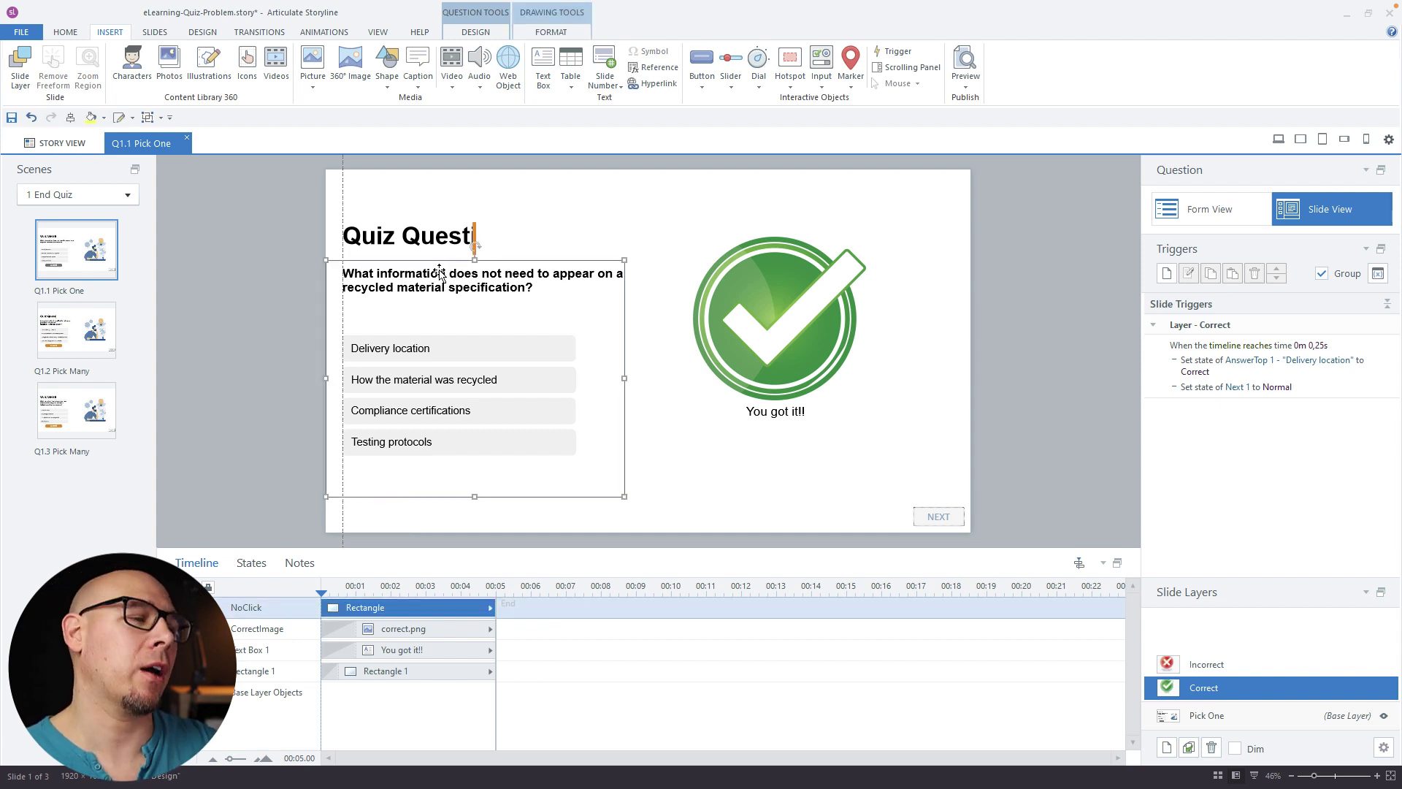
{"action": "left_click", "coordinate": [475, 245]}
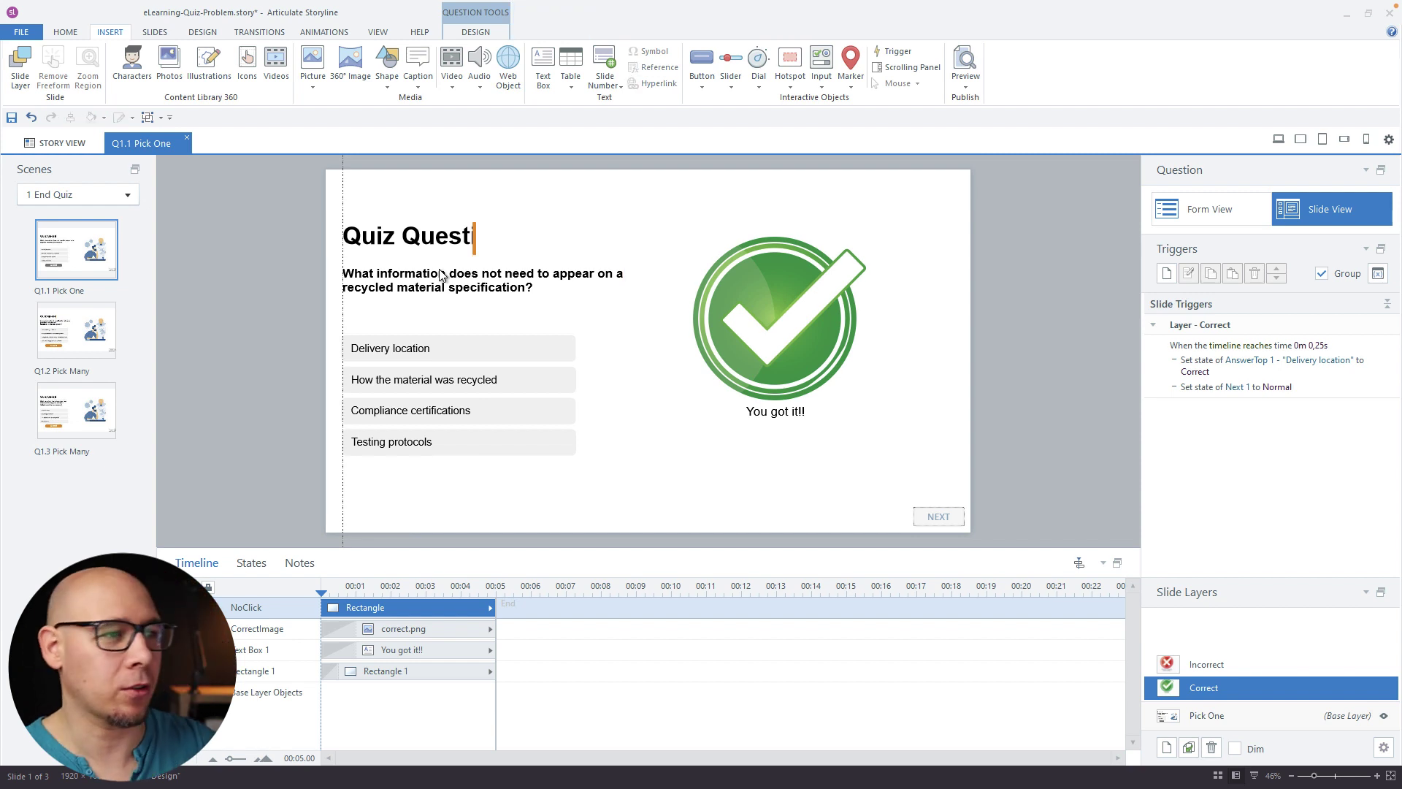